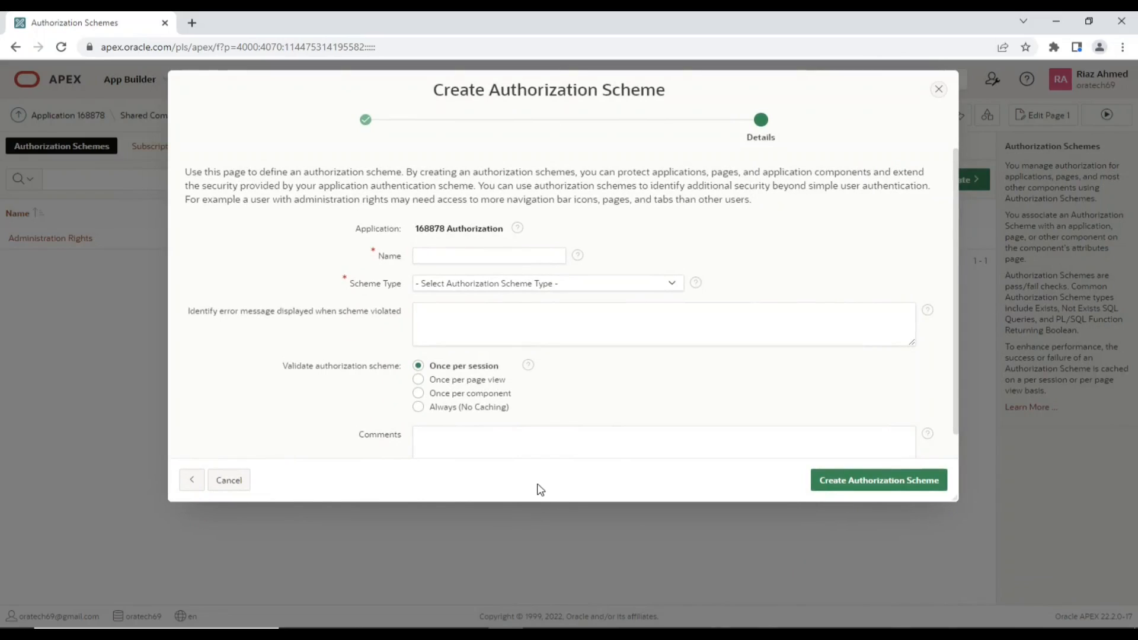
- Name the new authorization scheme Page Access and set its scheme type to PL/SQL Function Returning Boolean
left_click(507, 257)
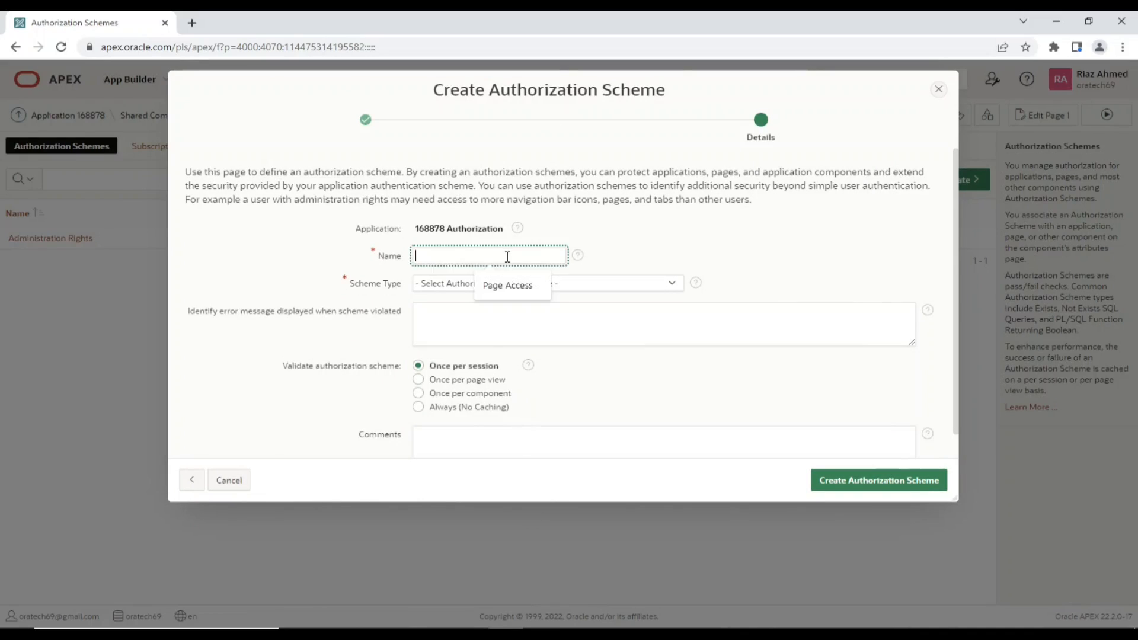
left_click(518, 292)
left_click(514, 283)
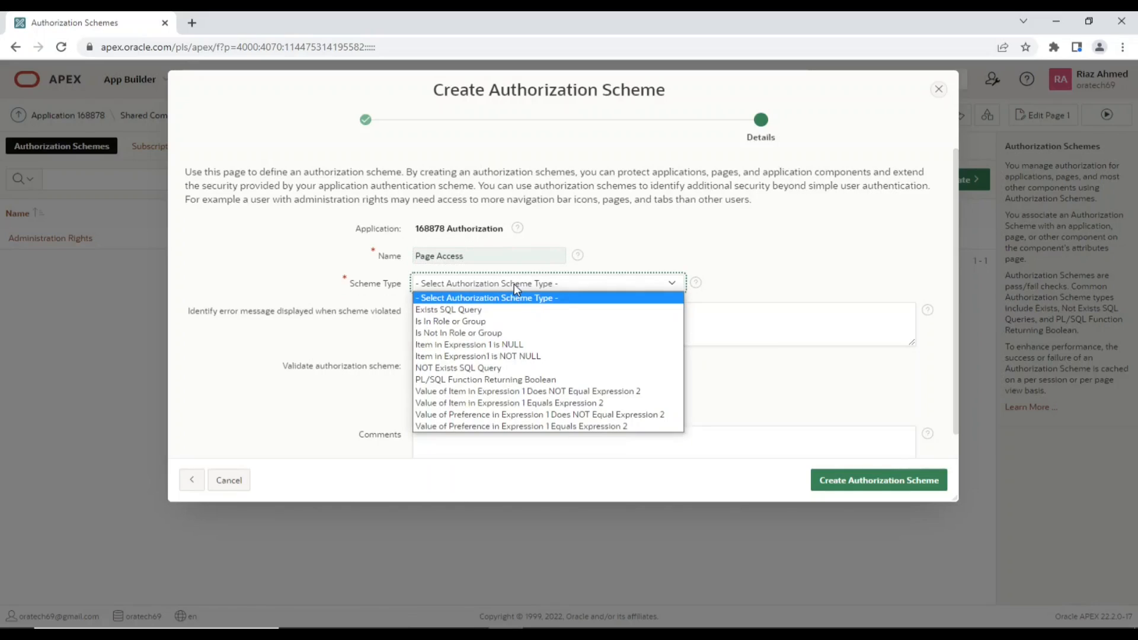
left_click(473, 380)
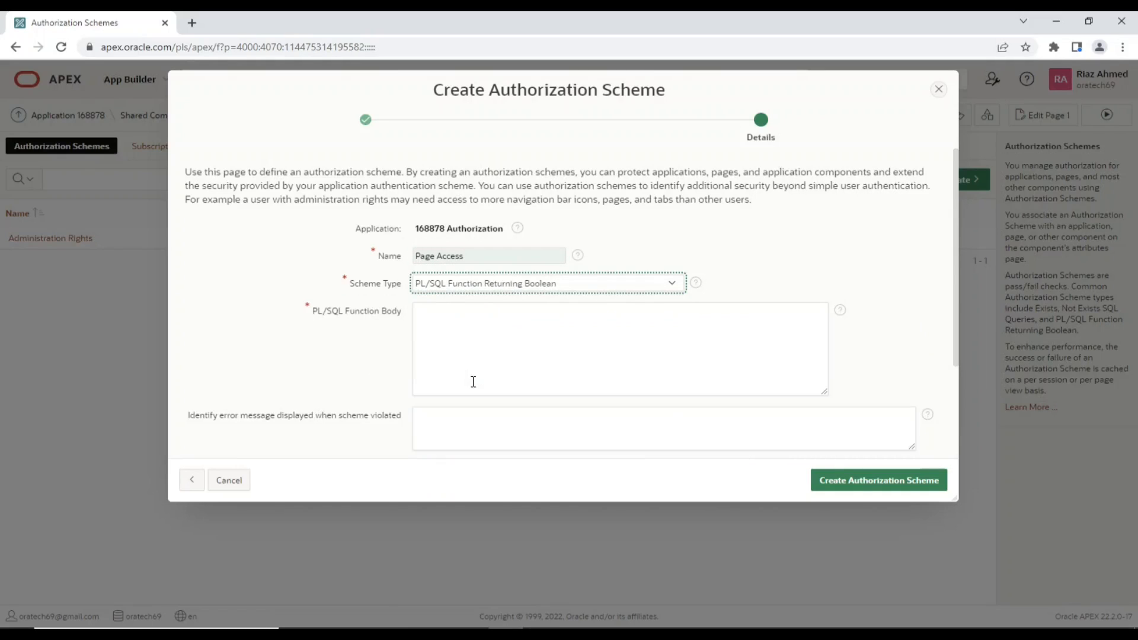
- Copy all the code from the PageAuthorization text file in the Authorization folder into the scheme's PL/SQL Function Body
key("alt+Tab")
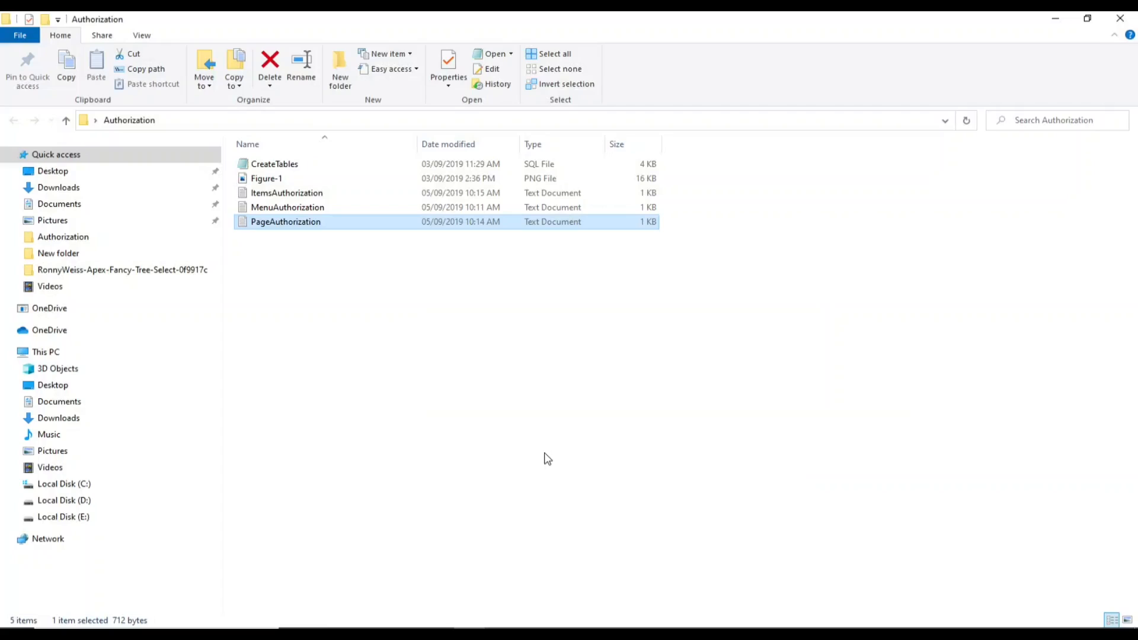
double_click(248, 223)
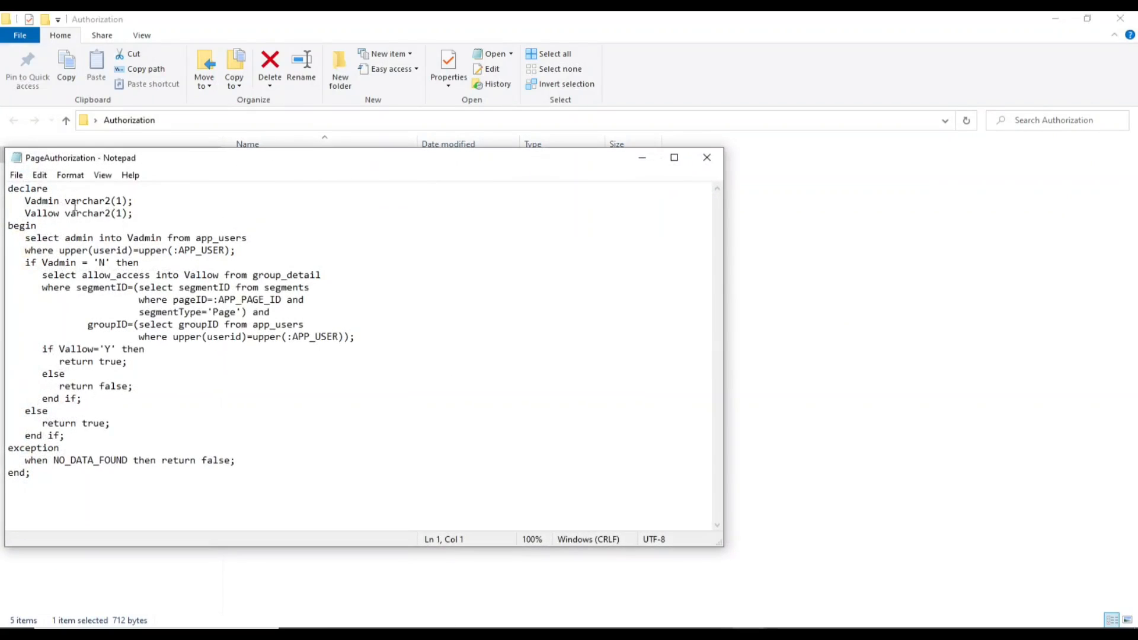
left_click_drag(8, 190, 255, 477)
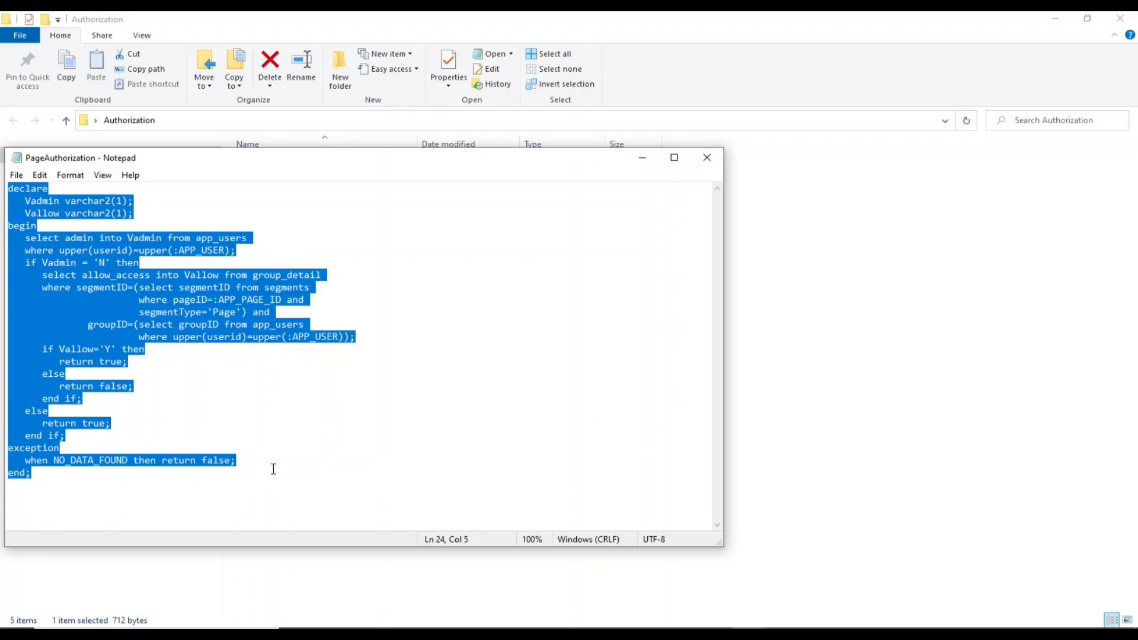
key("alt+Tab")
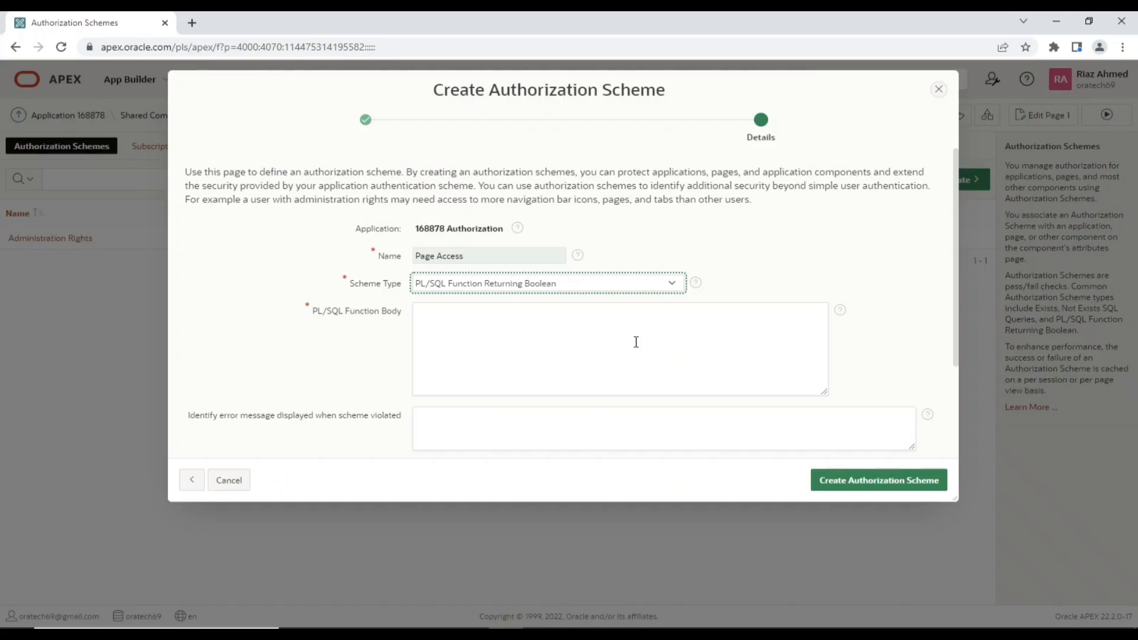
left_click(636, 342)
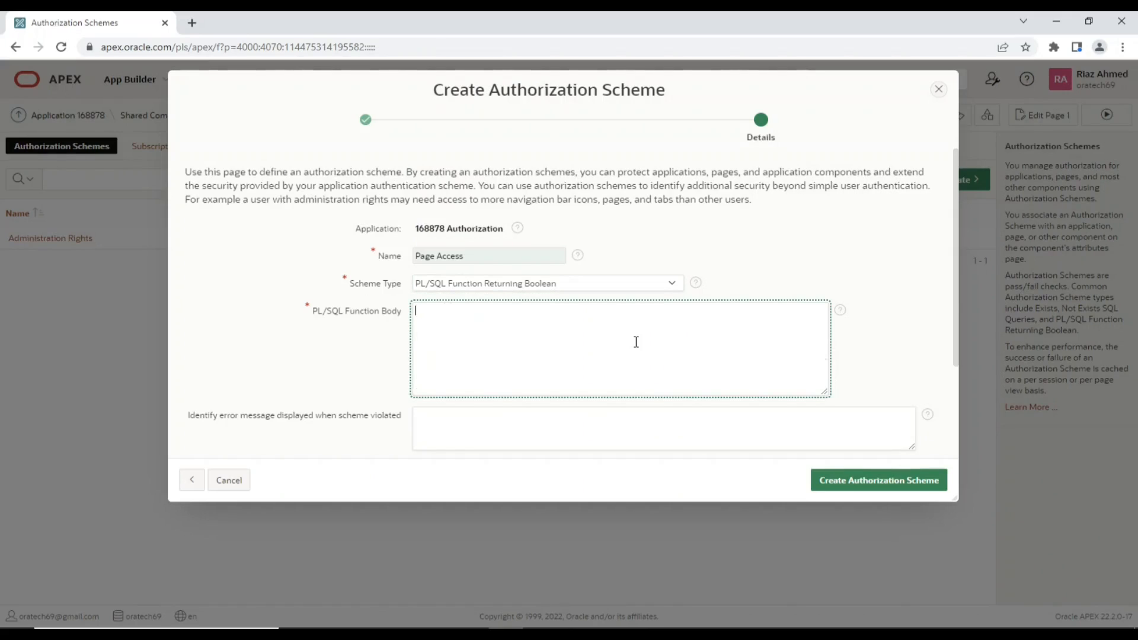
key("ctrl+v")
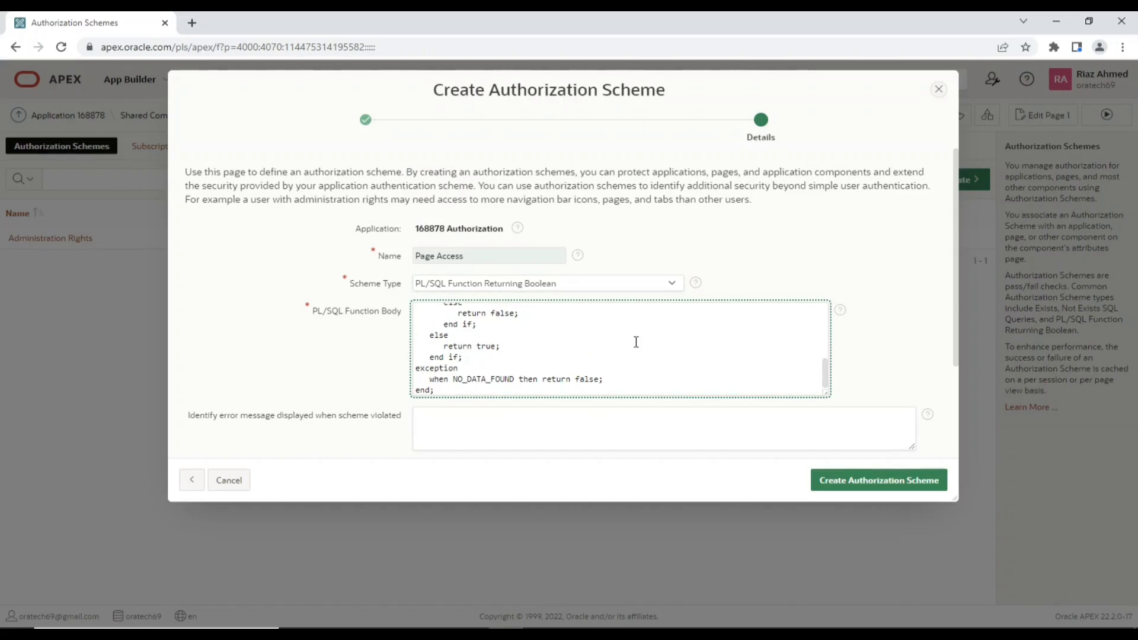
- Set the error message to 'You are not authorized to view this page!<br /> Click <a href="f?p=&APP_ID.:999:&SESSION.">here</a> to continue' and validate once per page view
left_click(650, 426)
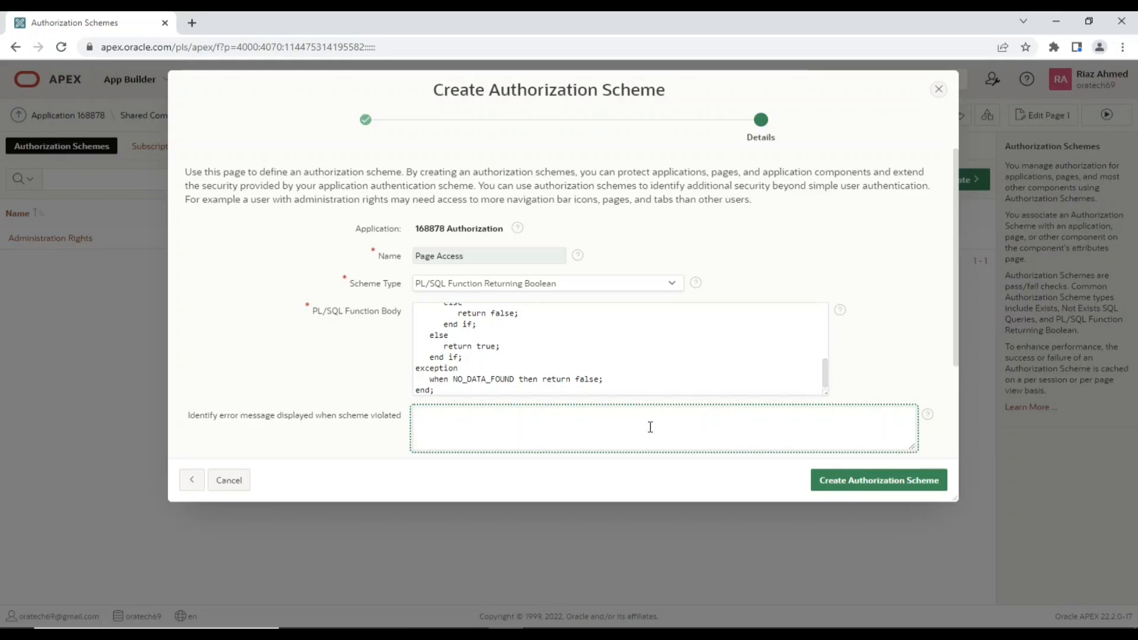
type("You are not authorized to view this page!<br /> Click <a href=\"f?p=&APP_ID.:999:&SESSION.\">here</a> to continue")
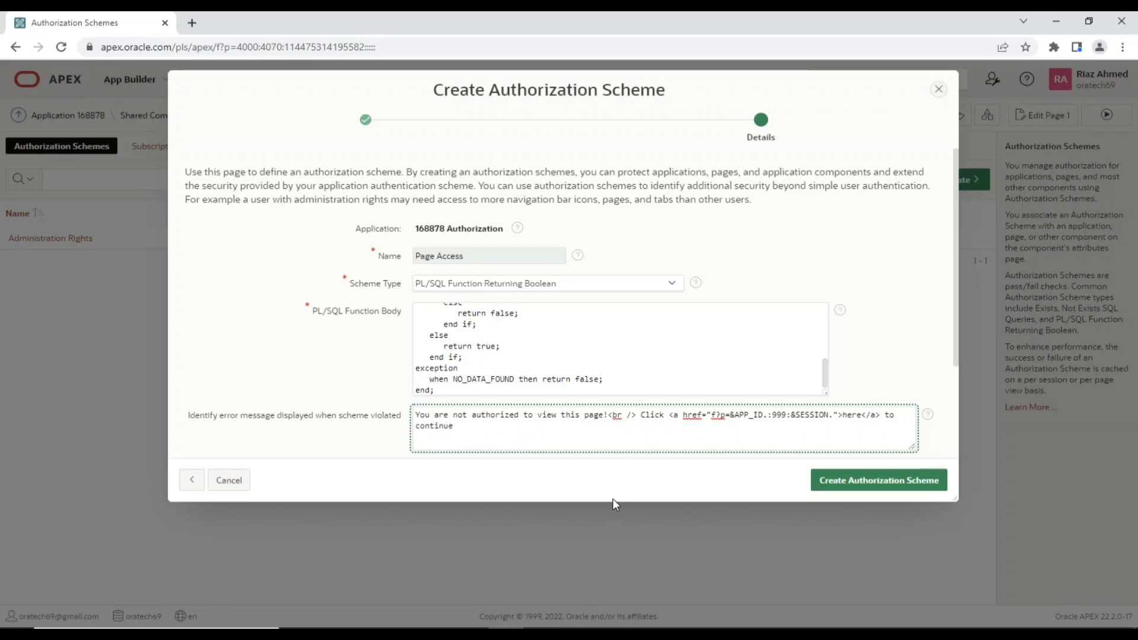
left_click_drag(610, 502, 603, 588)
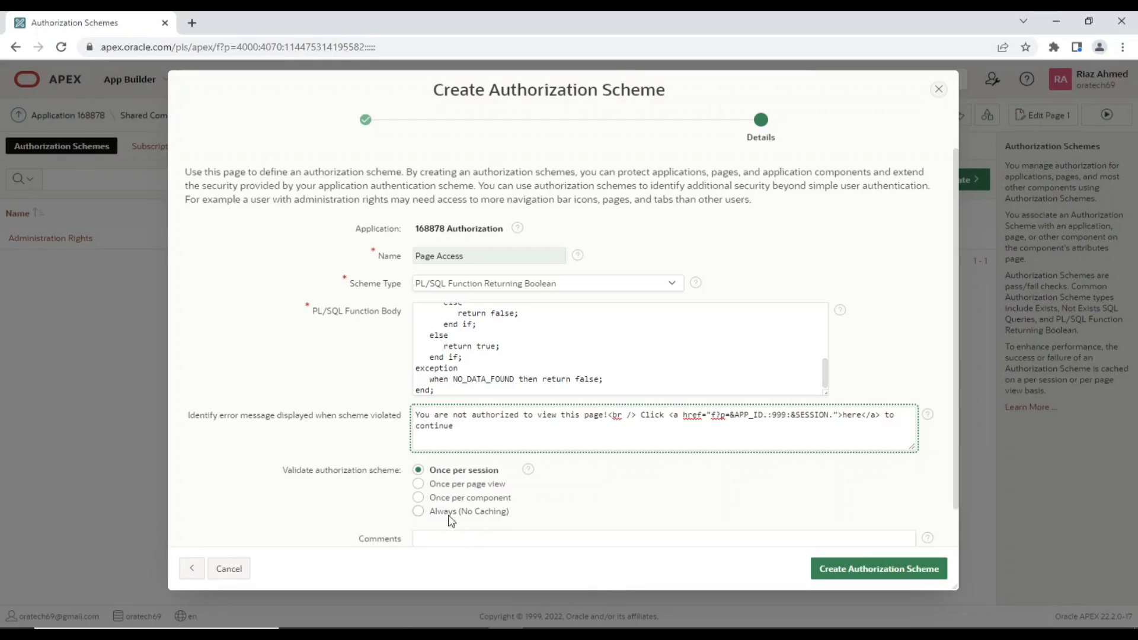
left_click(419, 485)
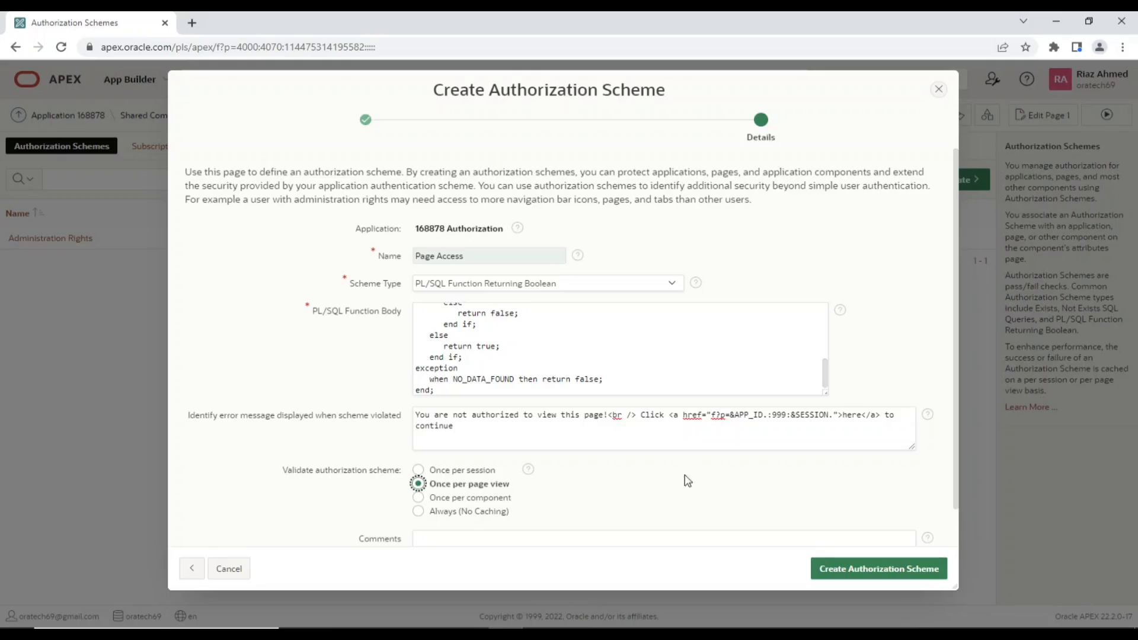
- Review the segmentType='Page' condition in the PL/SQL function body and create the Page Access authorization scheme
scroll(761, 366, "up", 2)
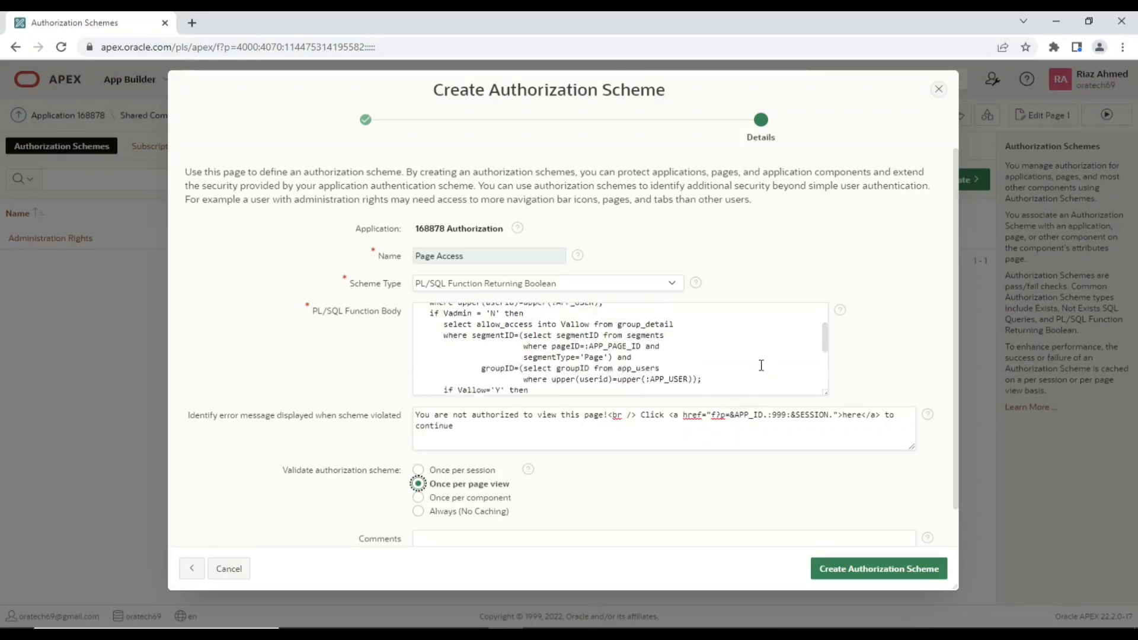
scroll(761, 365, "up", 1)
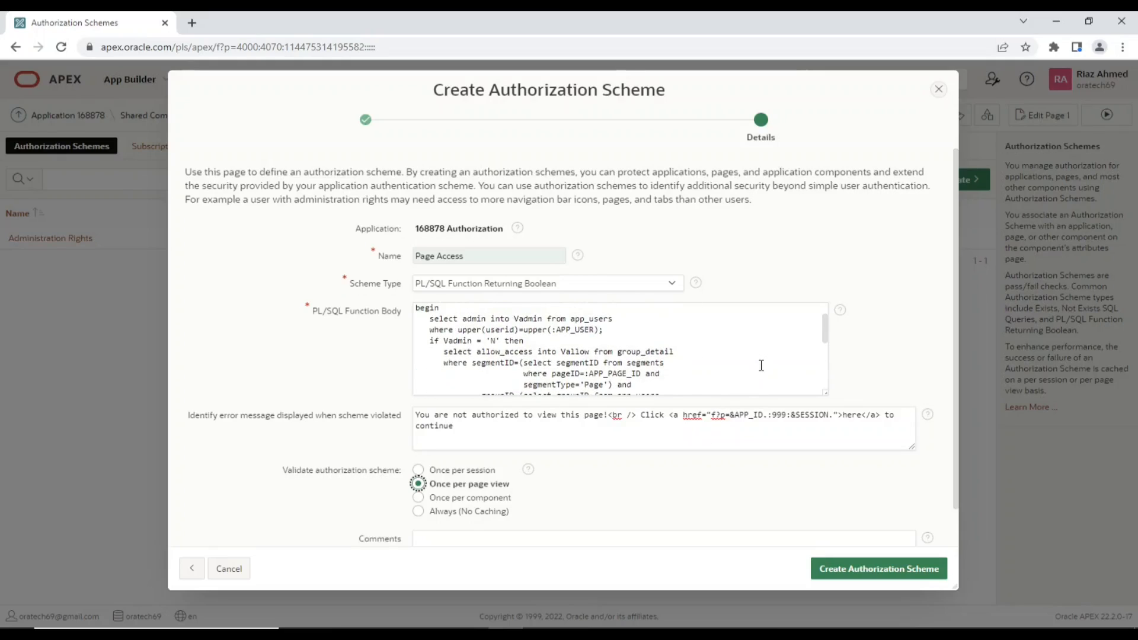
scroll(761, 365, "down", 3)
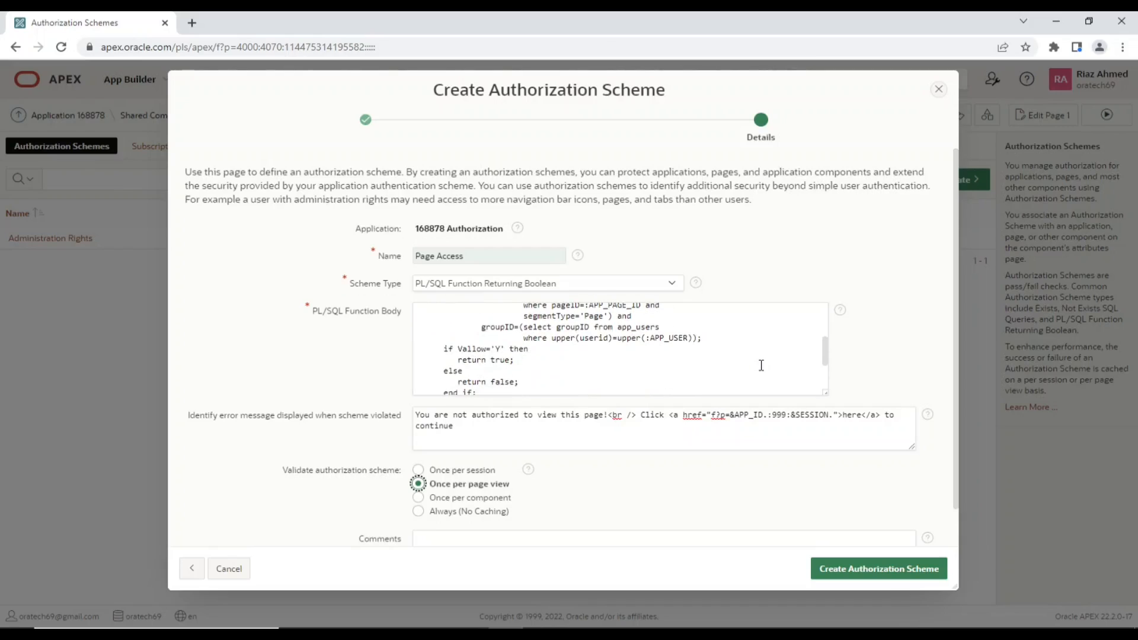
scroll(792, 339, "up", 3)
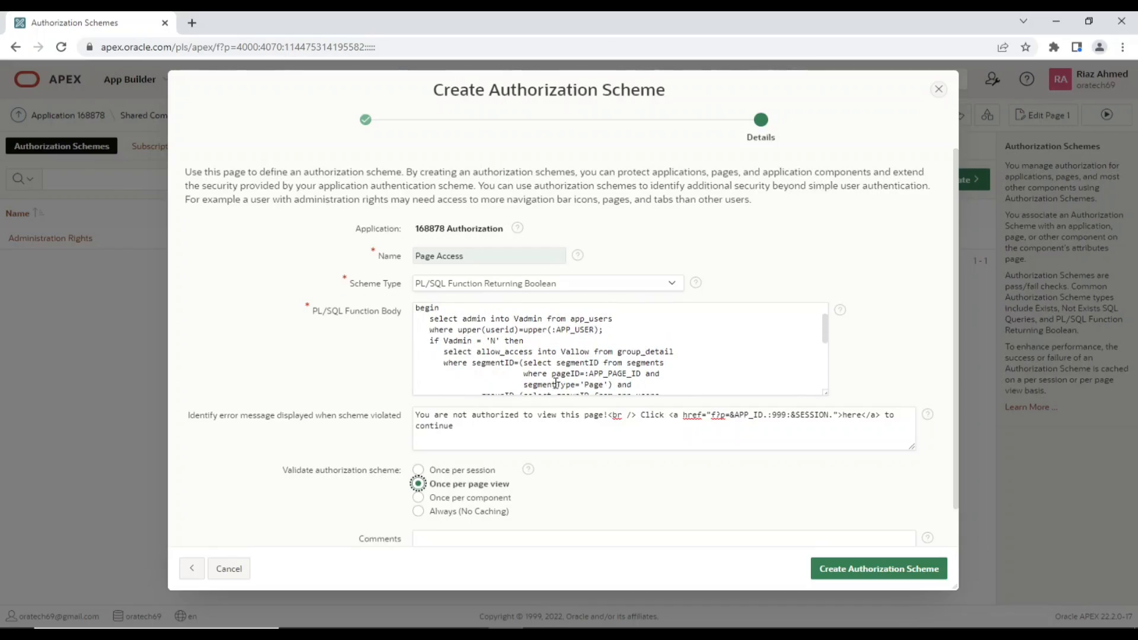
left_click(523, 385)
left_click_drag(523, 385, 584, 380)
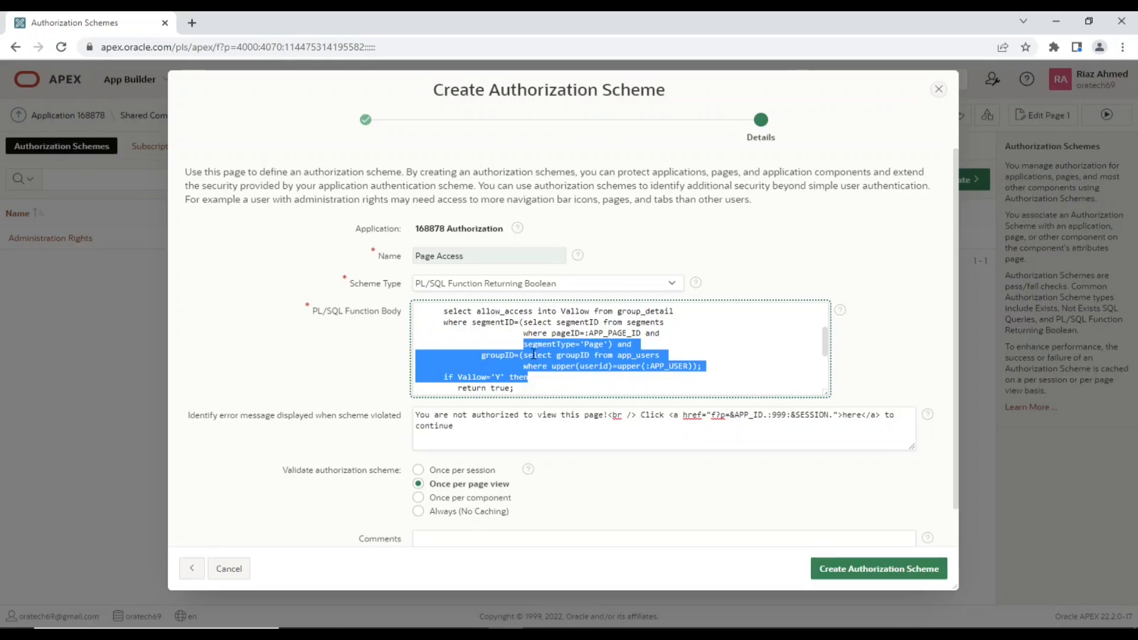
left_click(525, 346)
left_click_drag(525, 346, 608, 345)
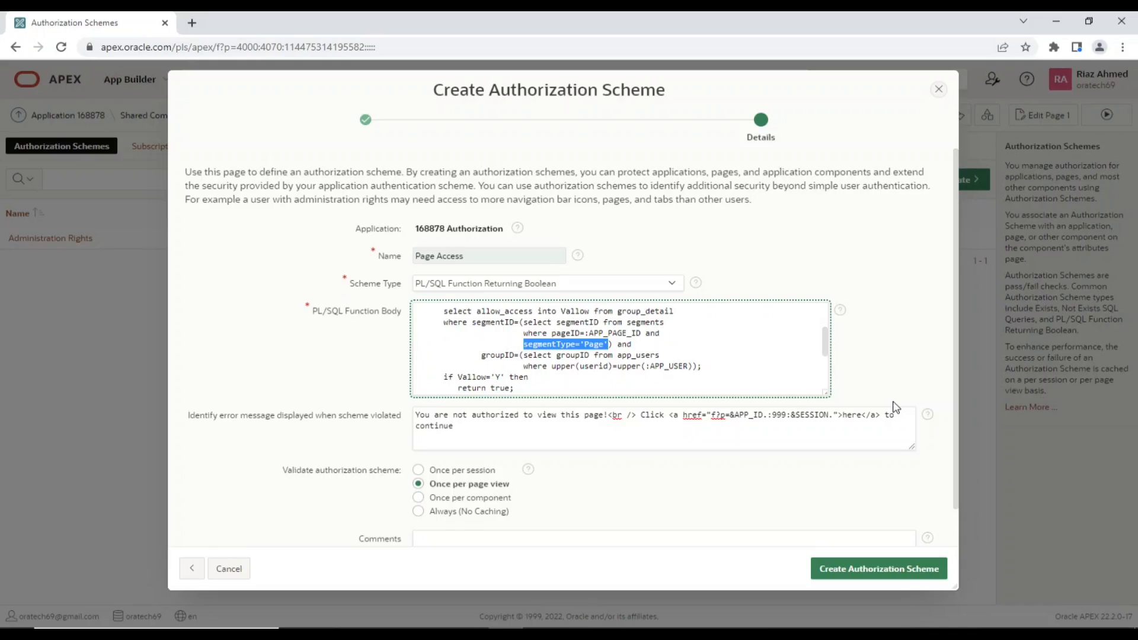
left_click(873, 569)
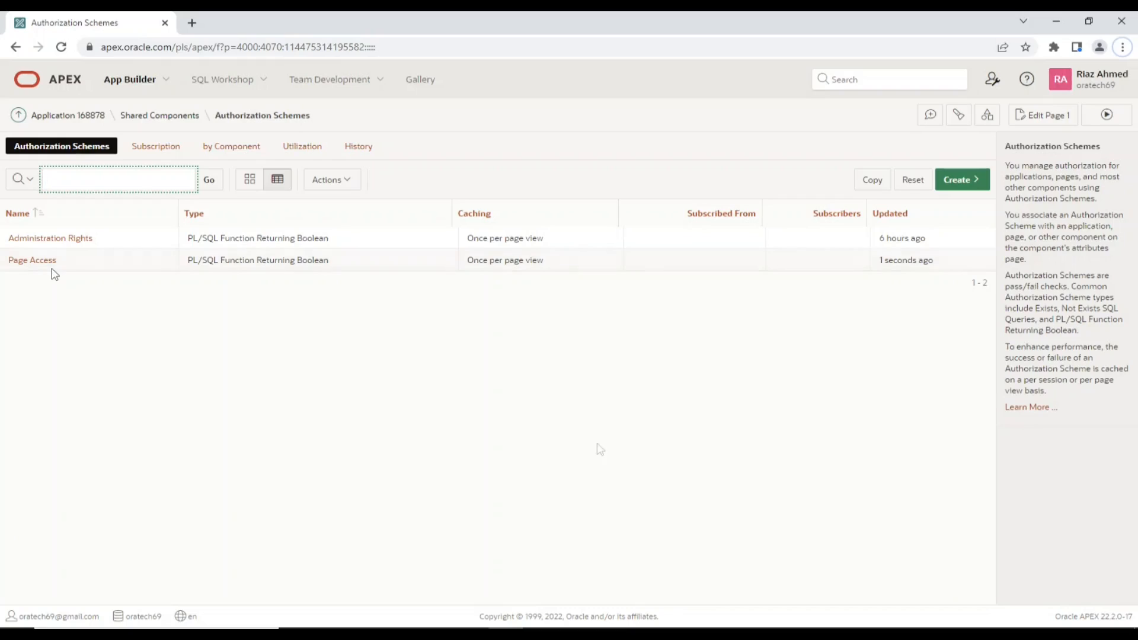
- Assign the Page Access authorization scheme to page 1 Home of the application and save the page
left_click(75, 123)
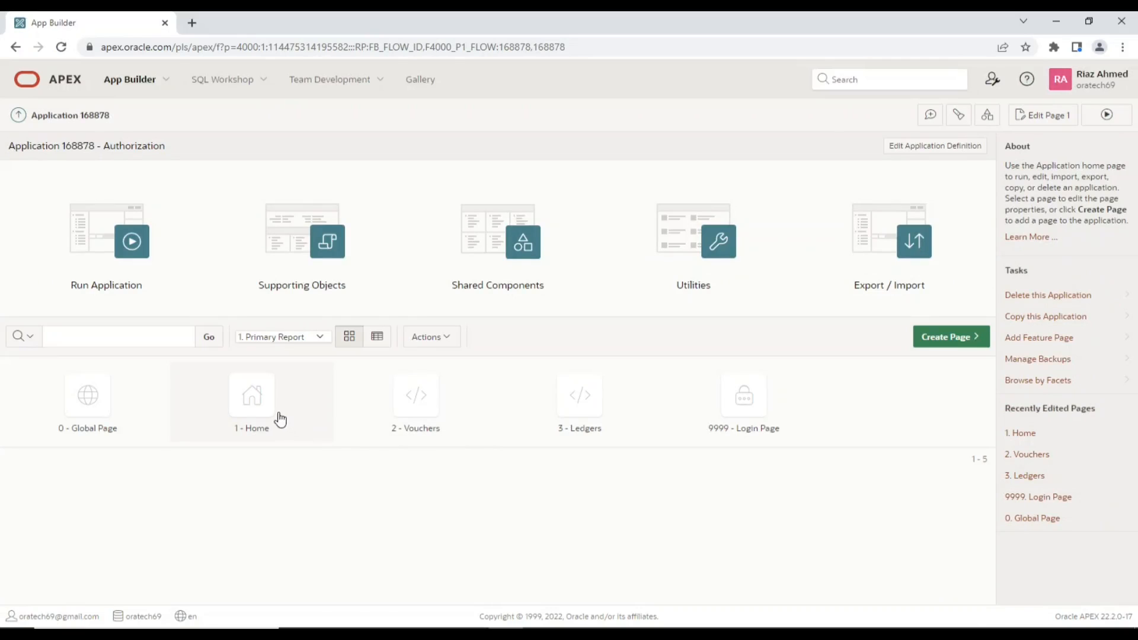
left_click(257, 409)
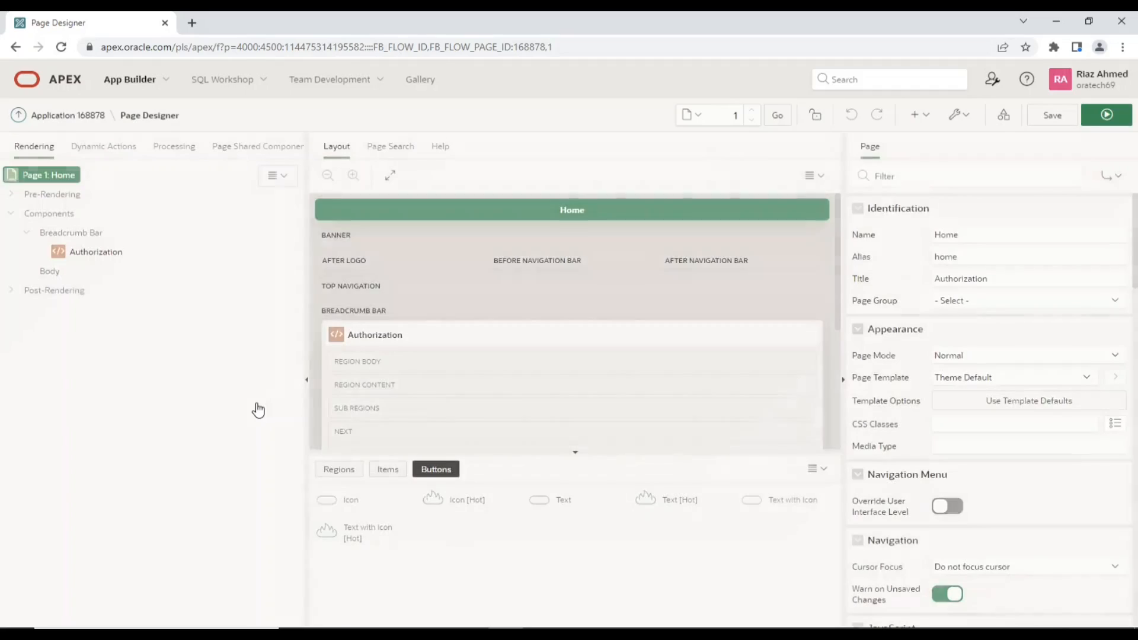
left_click(56, 179)
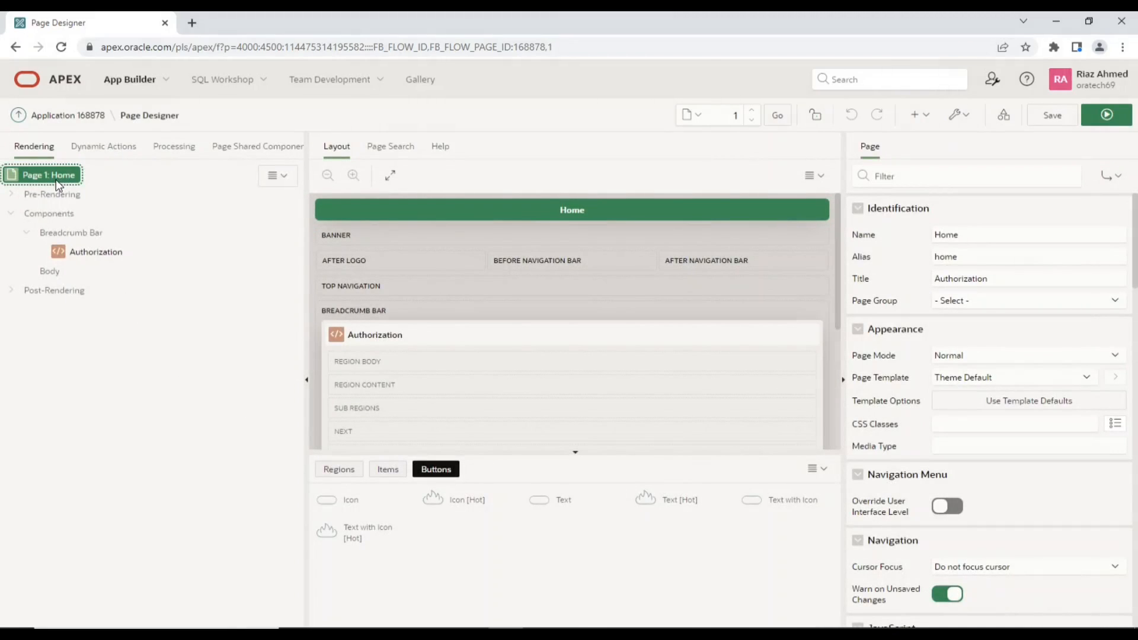
scroll(1083, 418, "down", 15)
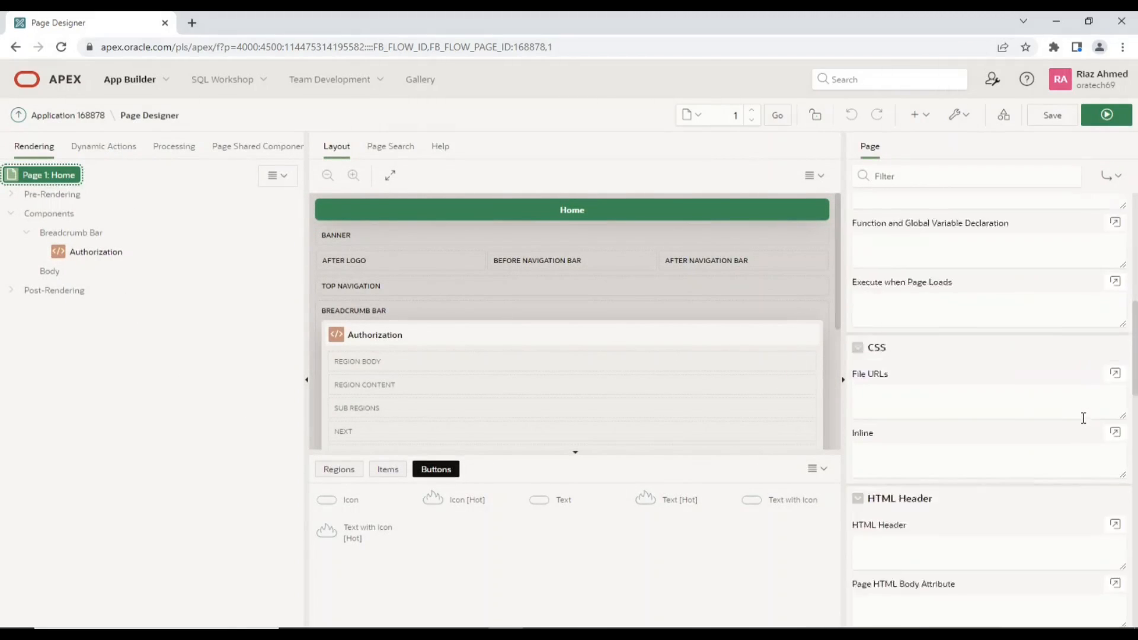
scroll(1084, 419, "down", 6)
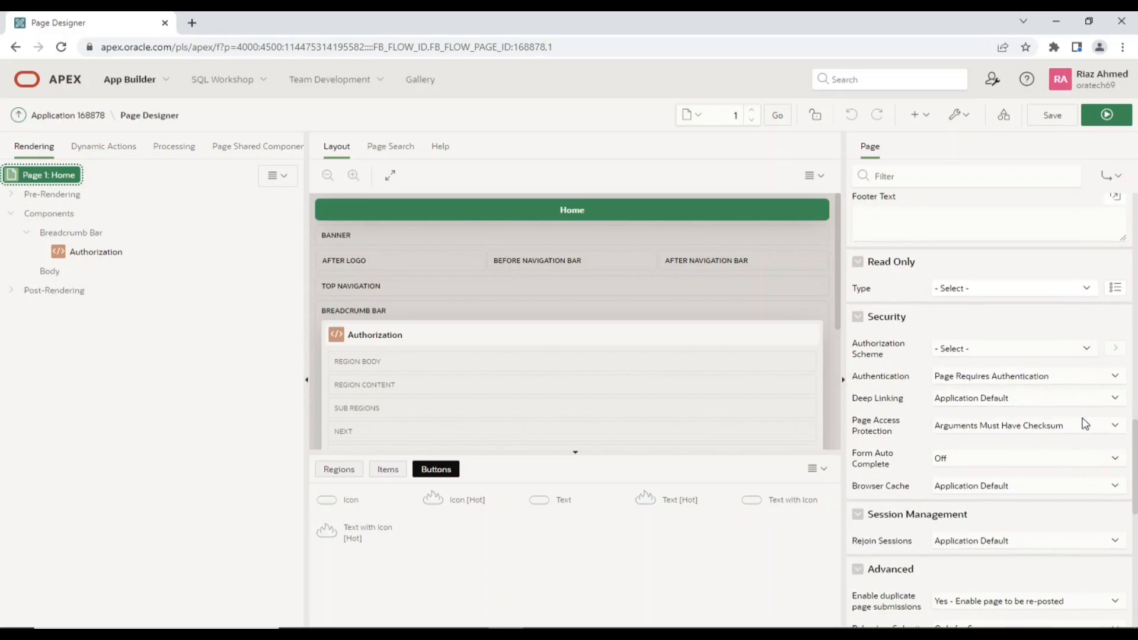
left_click(980, 351)
left_click(962, 388)
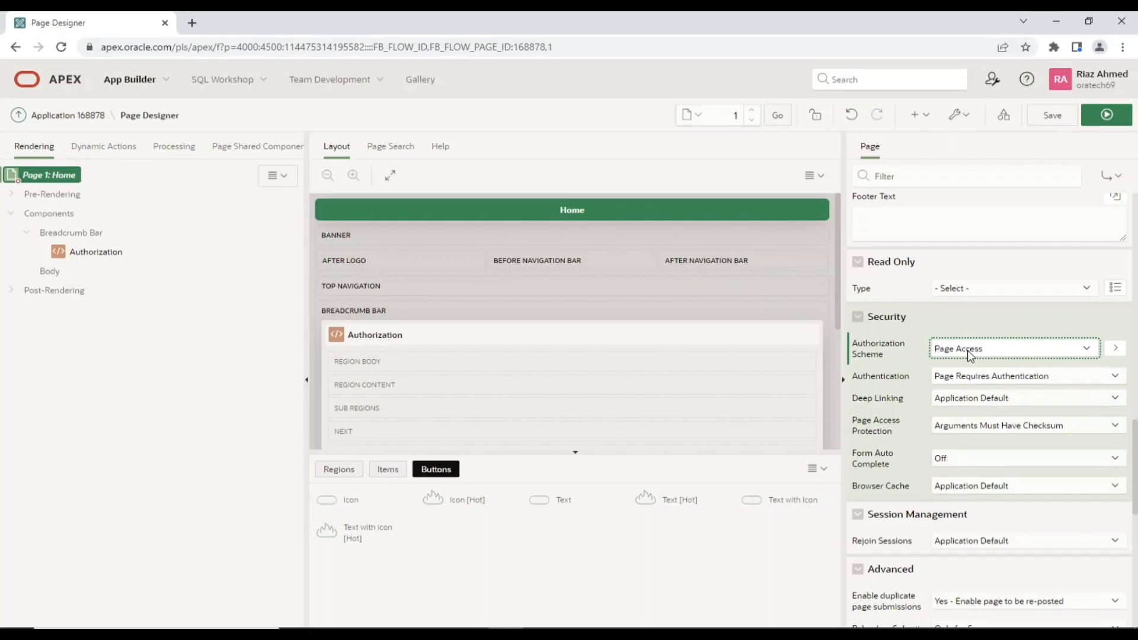
left_click(1107, 116)
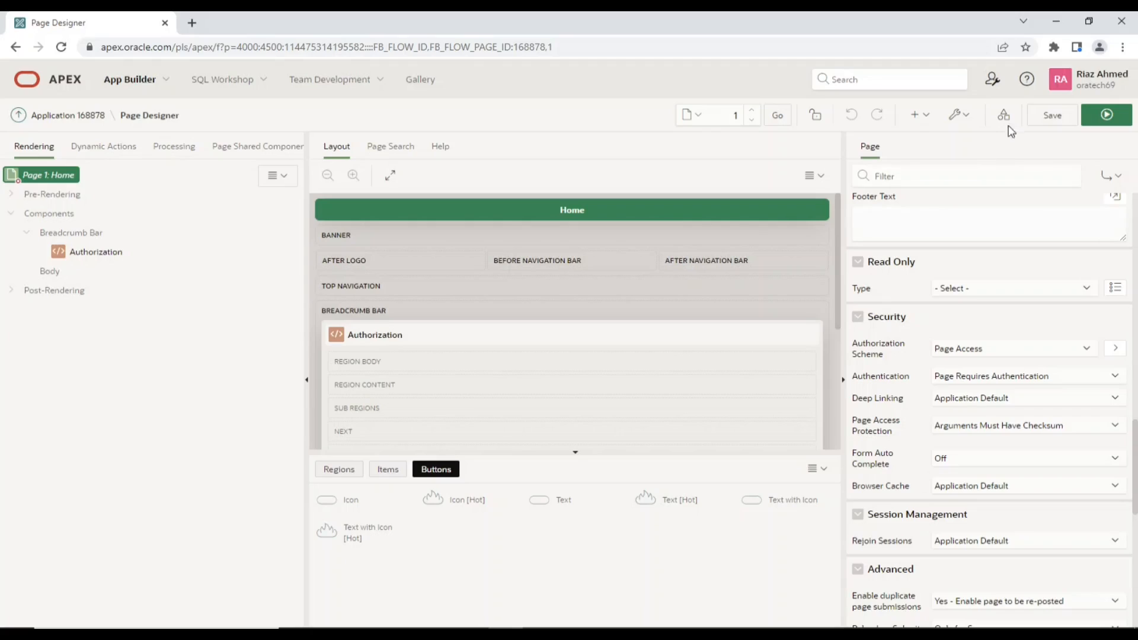
left_click(1060, 124)
- Start another authorization scheme from scratch among the application's shared components
left_click(1004, 116)
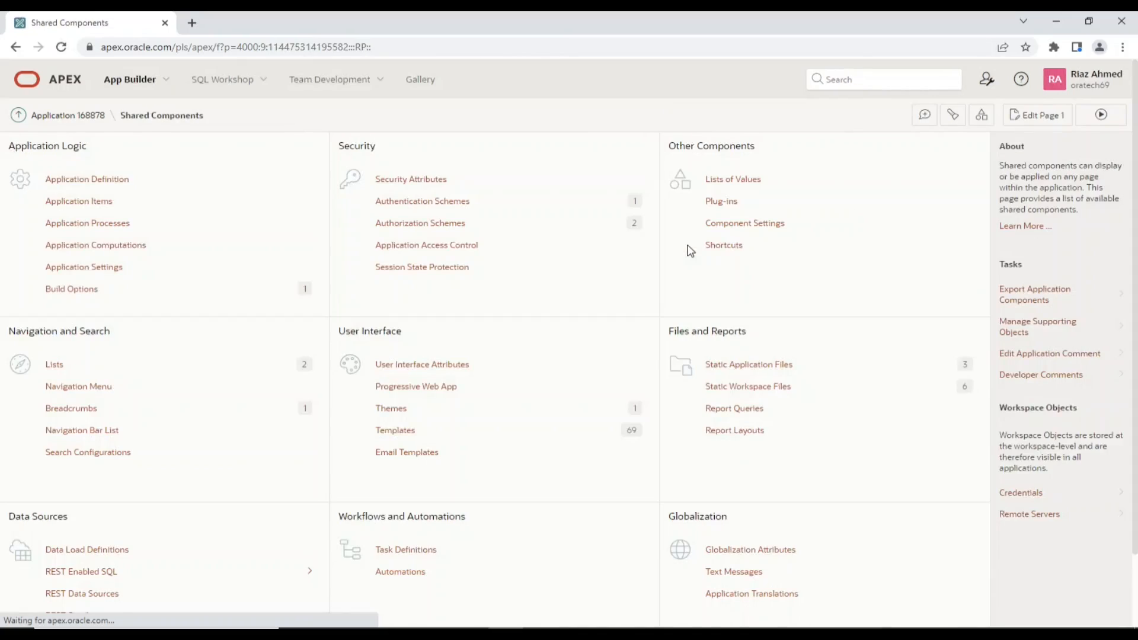
left_click(443, 224)
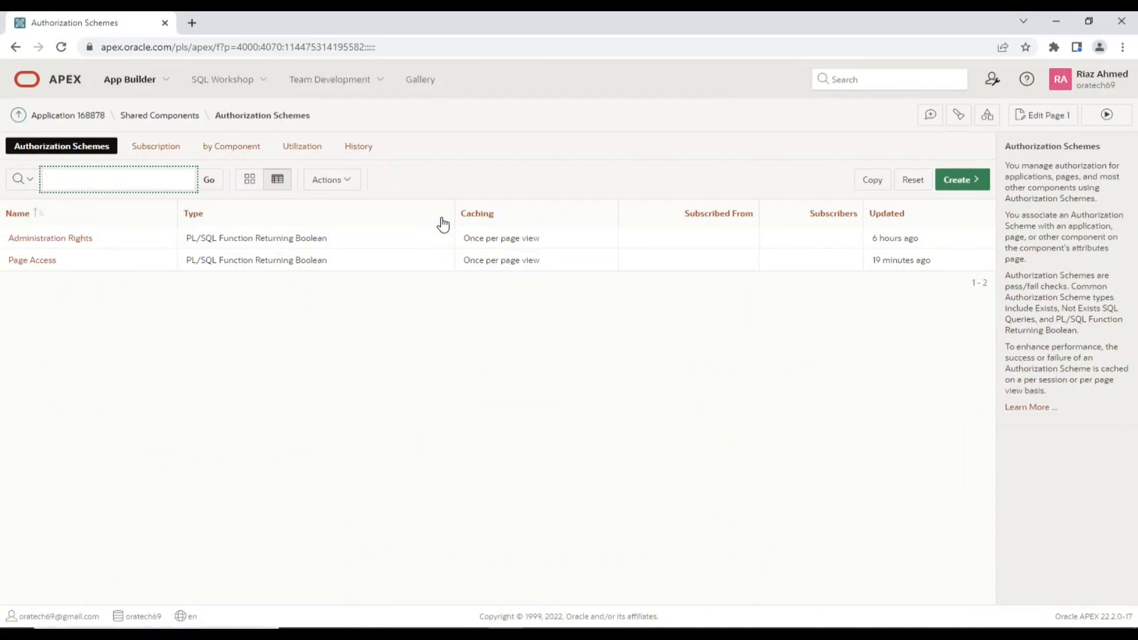
left_click(953, 179)
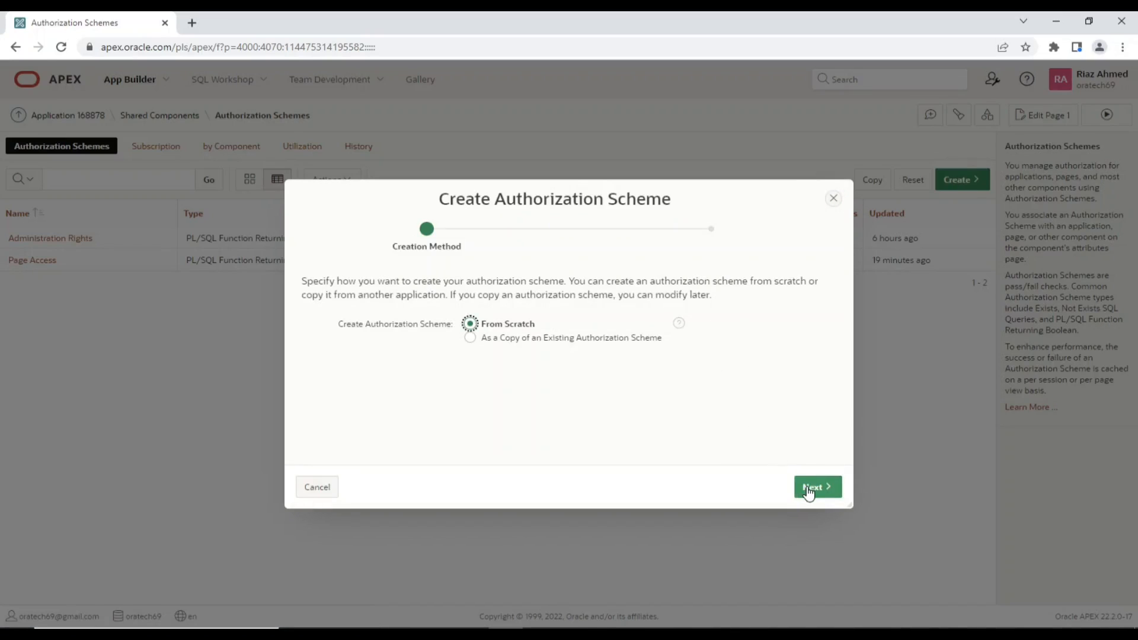
left_click(808, 491)
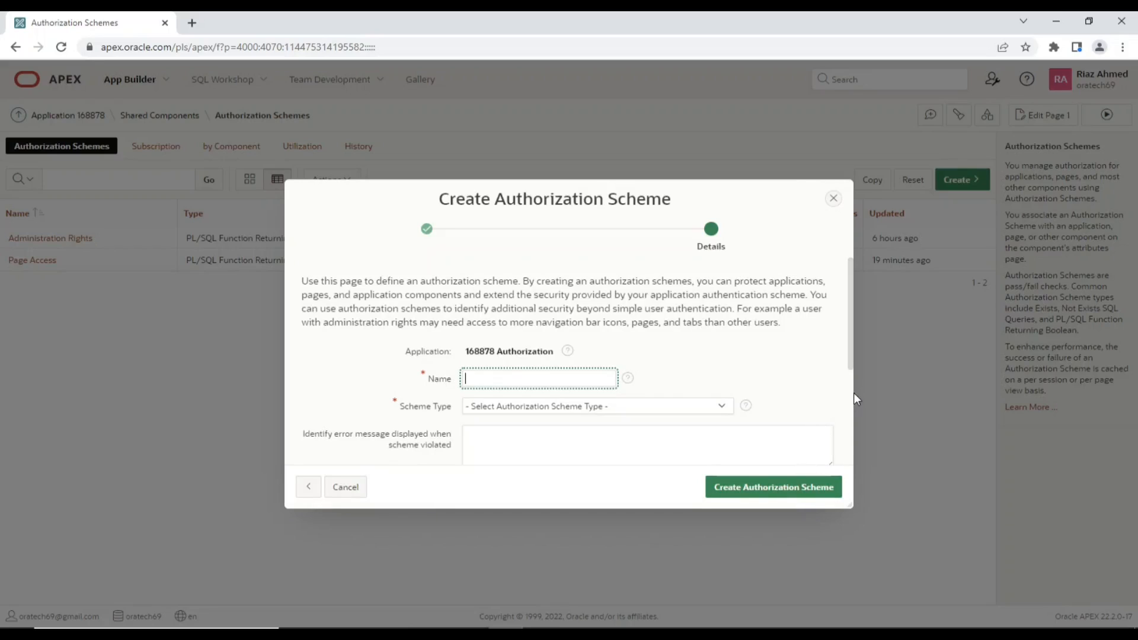
- Enlarge the scheme creation dialog to show all its fields and enter Display as the scheme's name
left_click_drag(854, 395, 1067, 386)
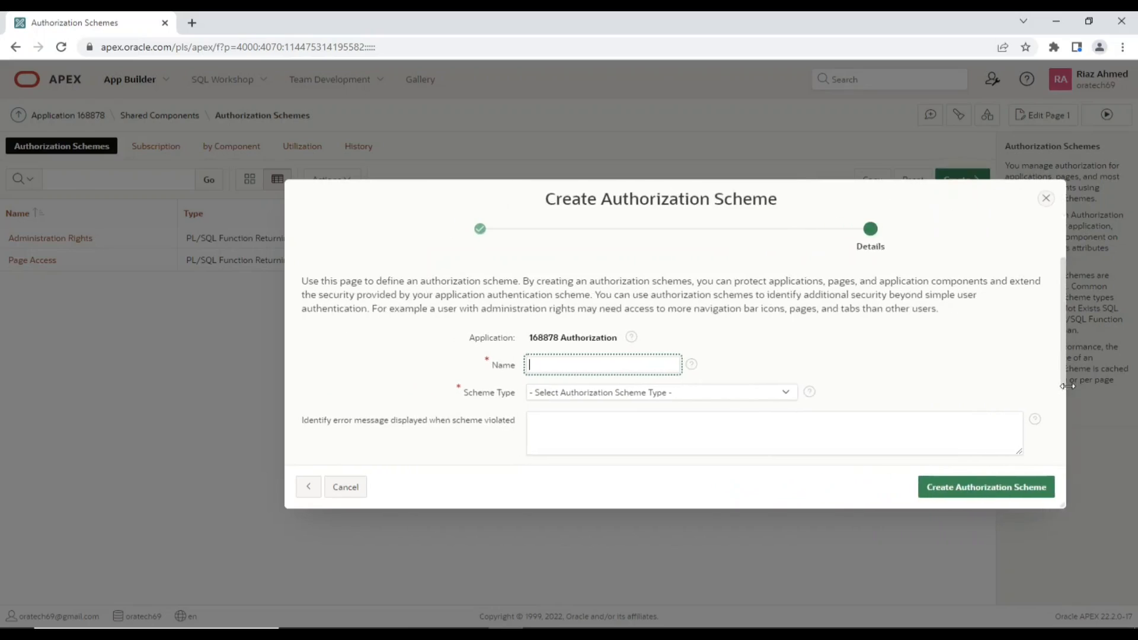
left_click_drag(895, 201, 744, 97)
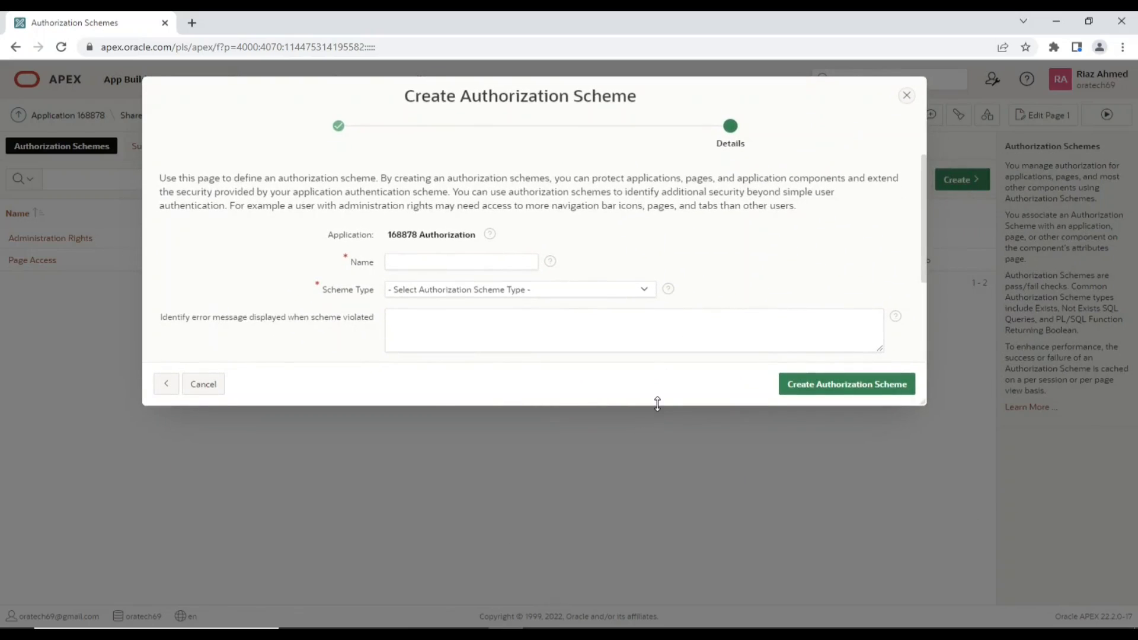
left_click_drag(656, 403, 633, 575)
left_click(483, 266)
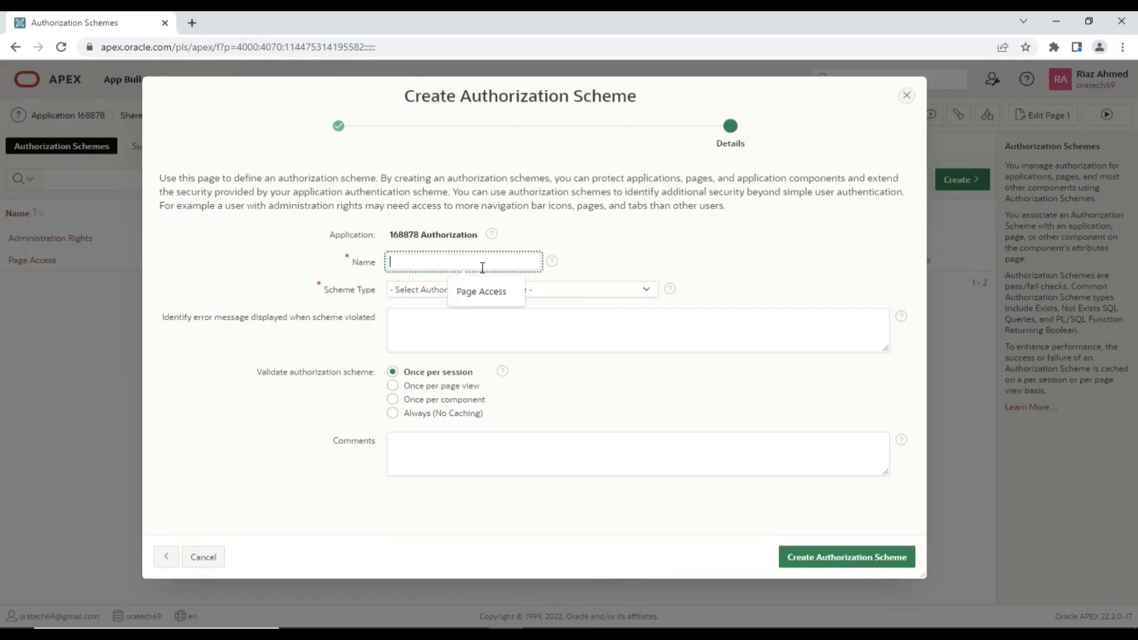
type("Display")
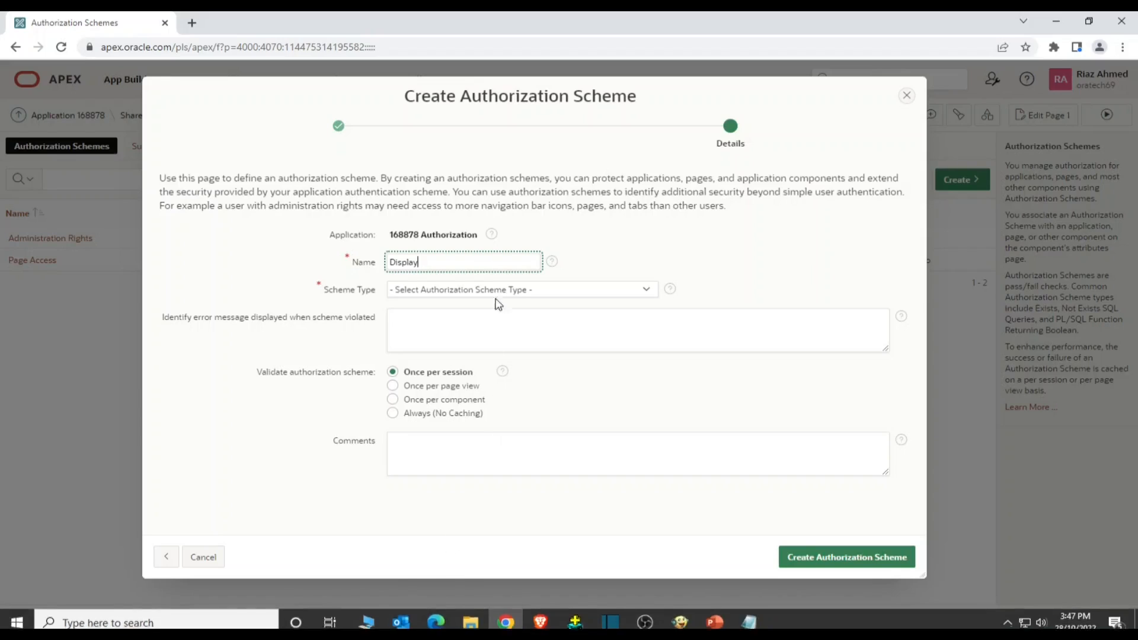
- Make the scheme a PL/SQL Function Returning Boolean and fill its function body with the full code from the ItemsAuthorization text file
left_click(500, 290)
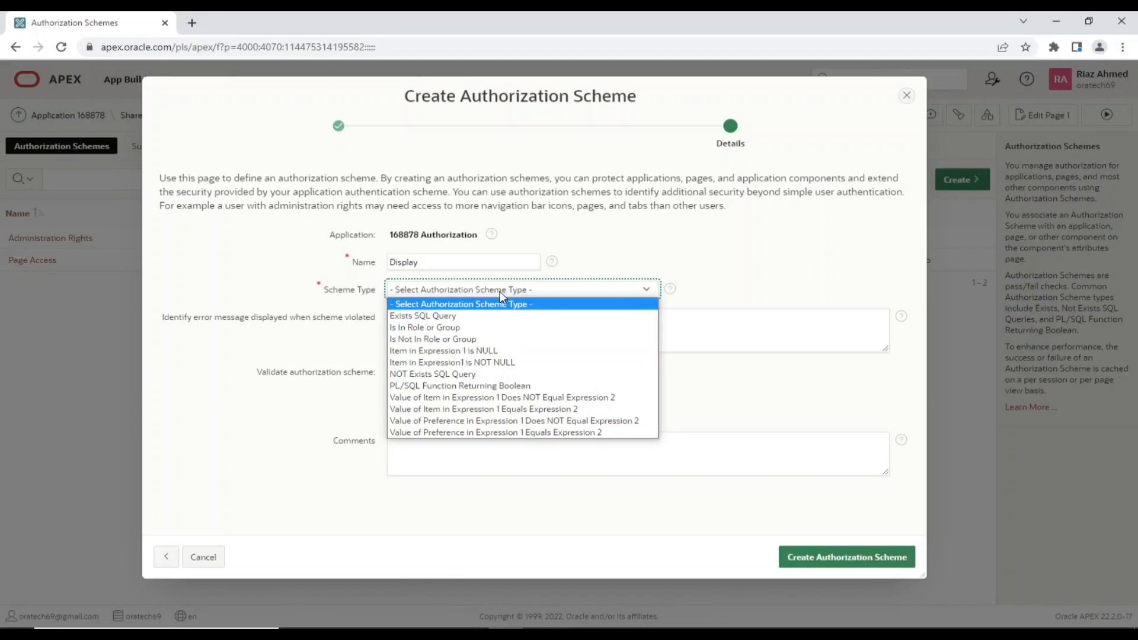
left_click(472, 385)
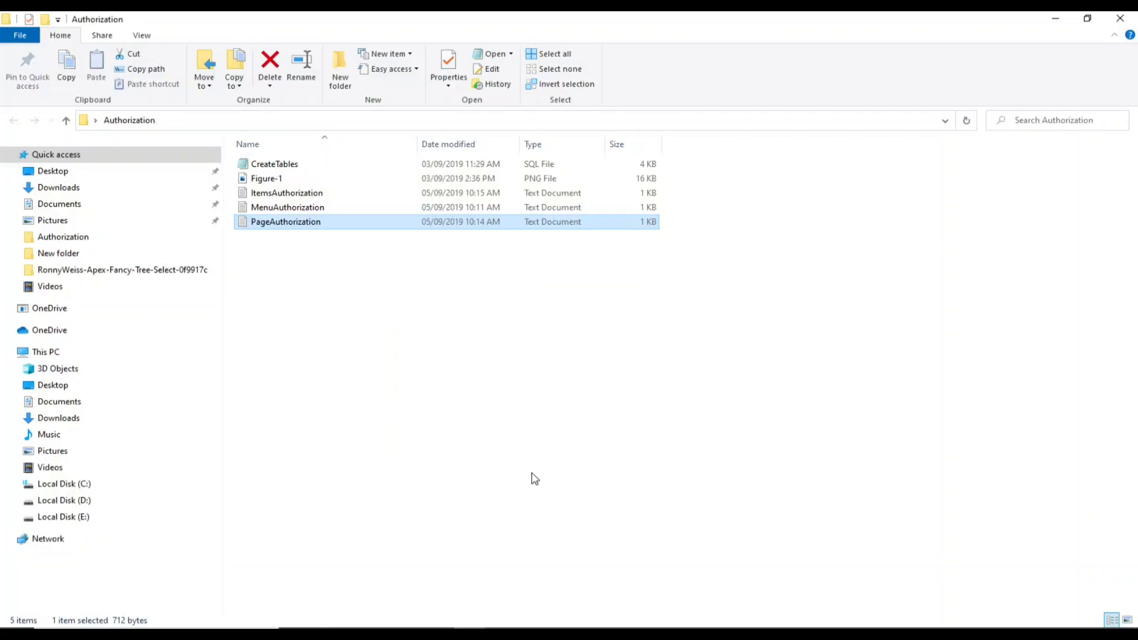
left_click(243, 196)
double_click(243, 196)
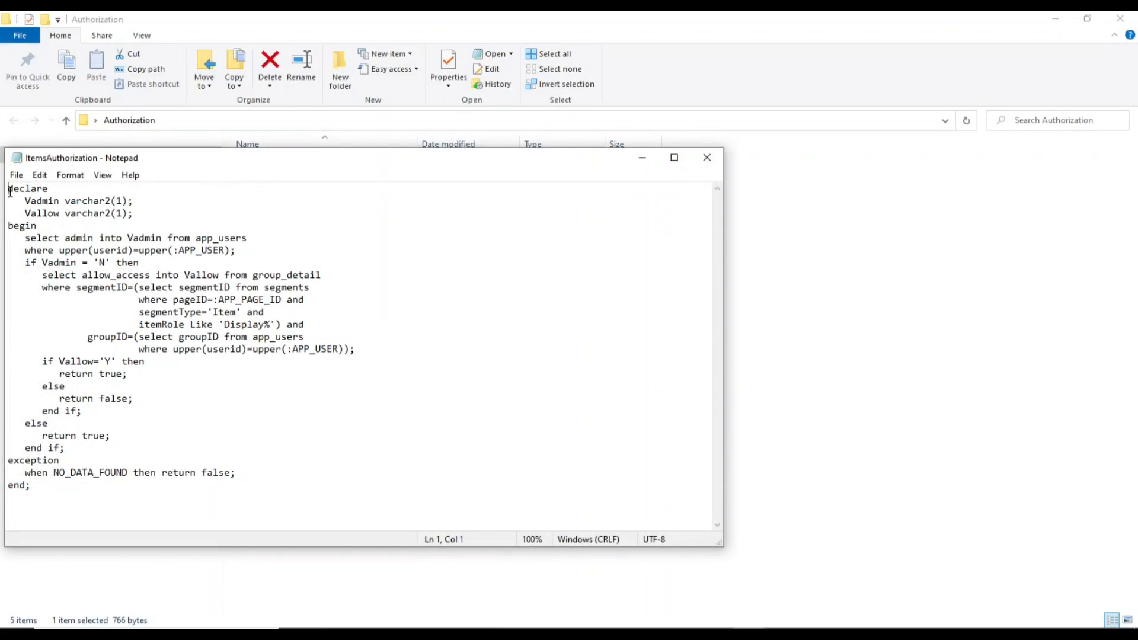
left_click_drag(8, 189, 217, 498)
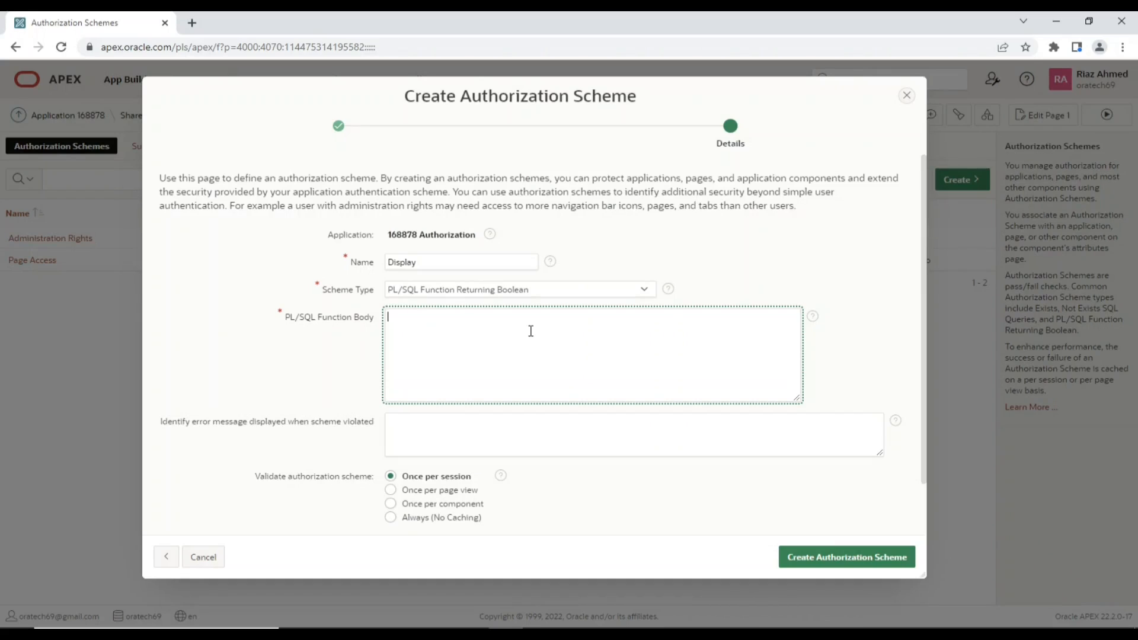
key("ctrl+v")
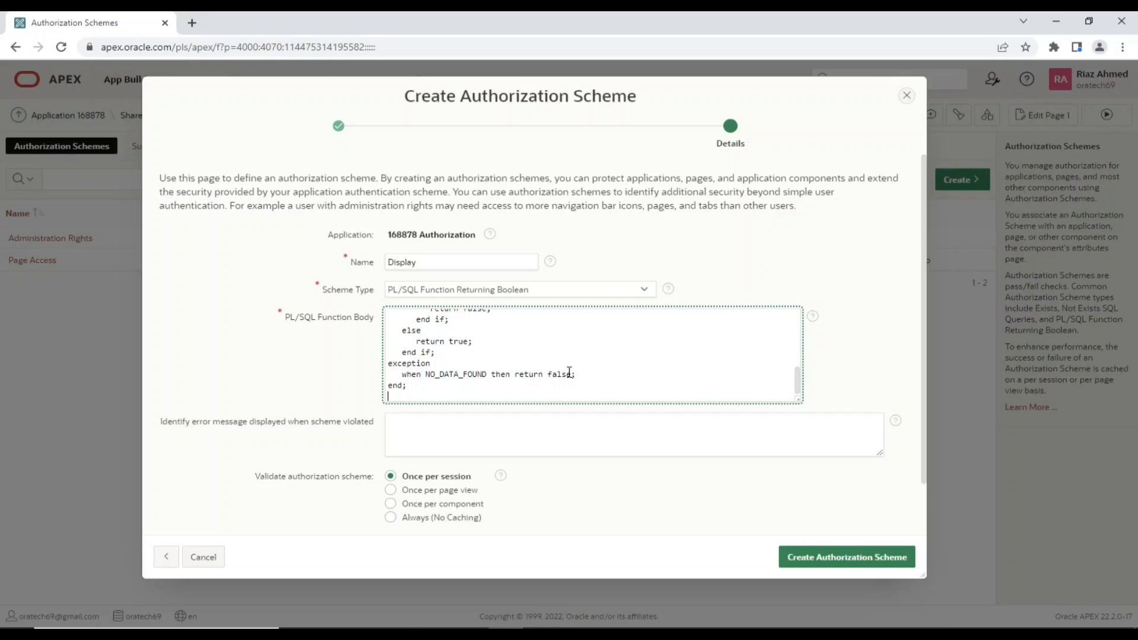
- Enter the error message "You're not allowed to use this button", validate once per page view, and create the Display authorization scheme
left_click(642, 430)
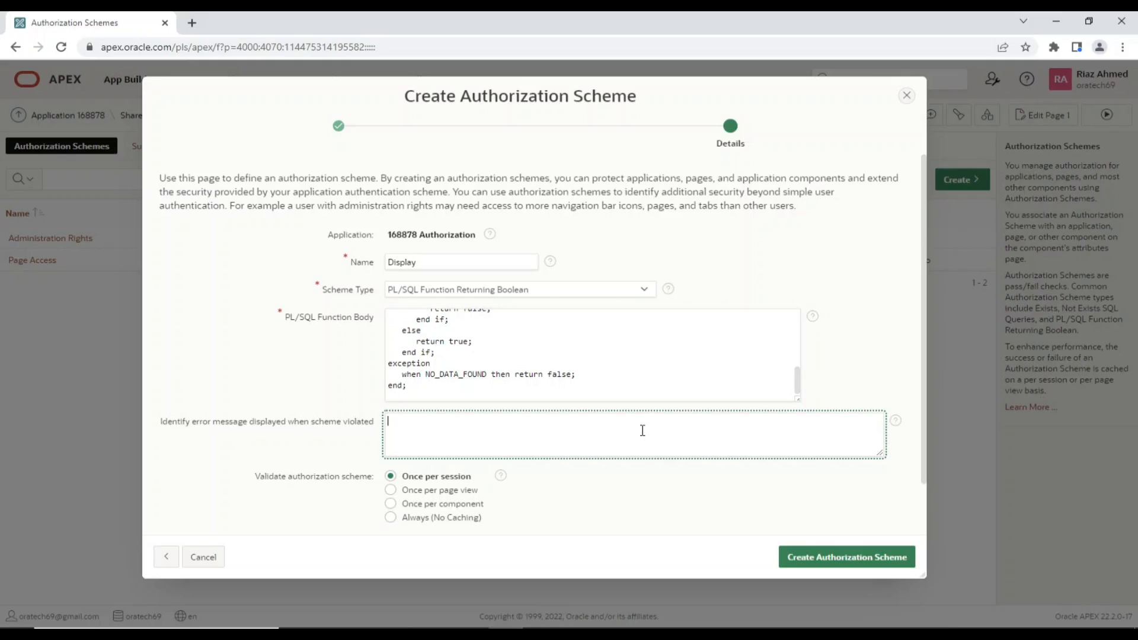
type("You're not allowed to use this button")
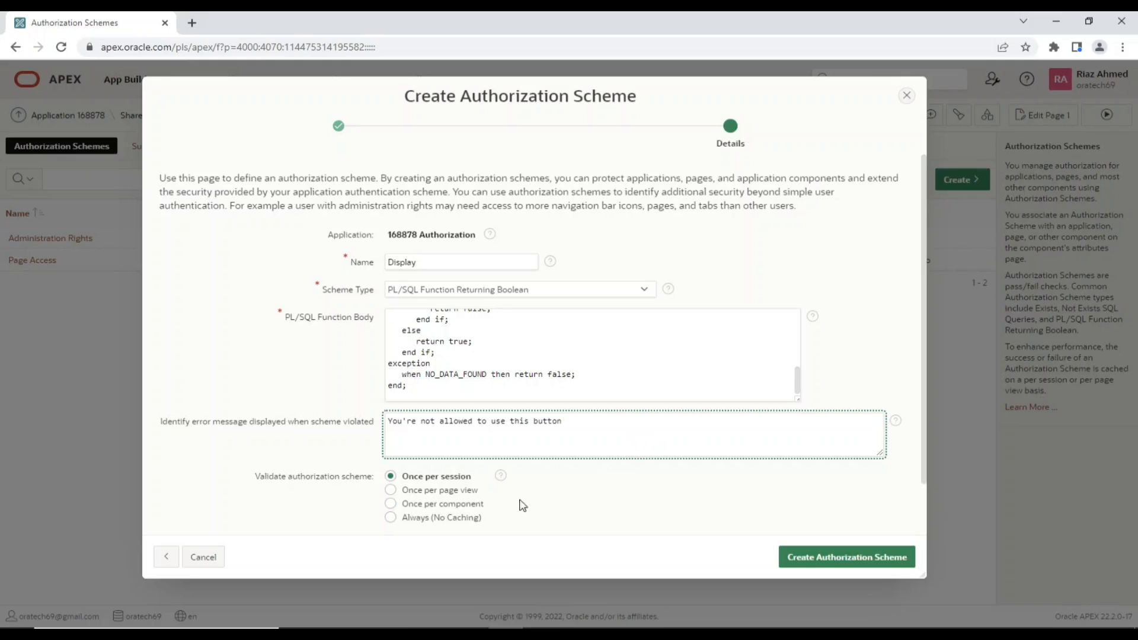
left_click(391, 495)
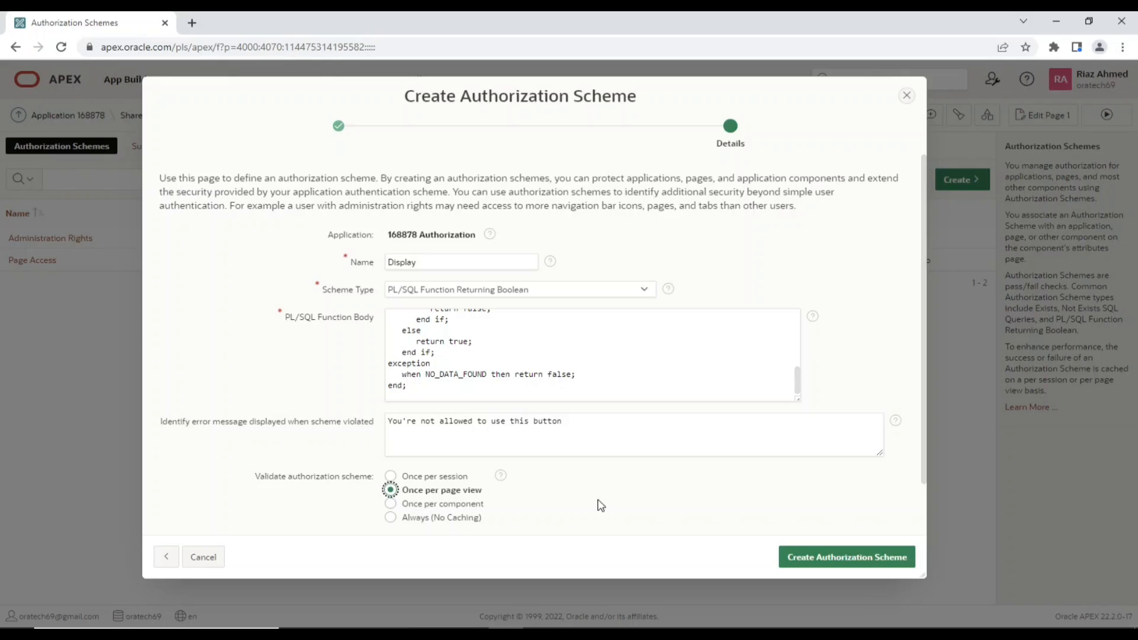
left_click(866, 562)
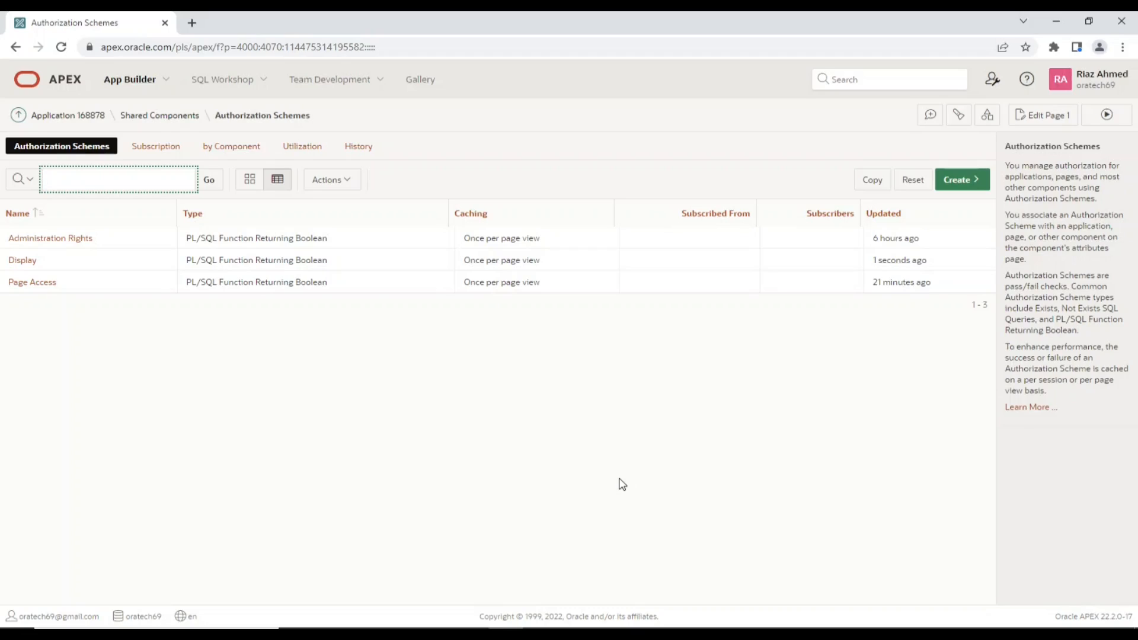
- Copy the Display authorization scheme to a new scheme named Print
left_click(875, 181)
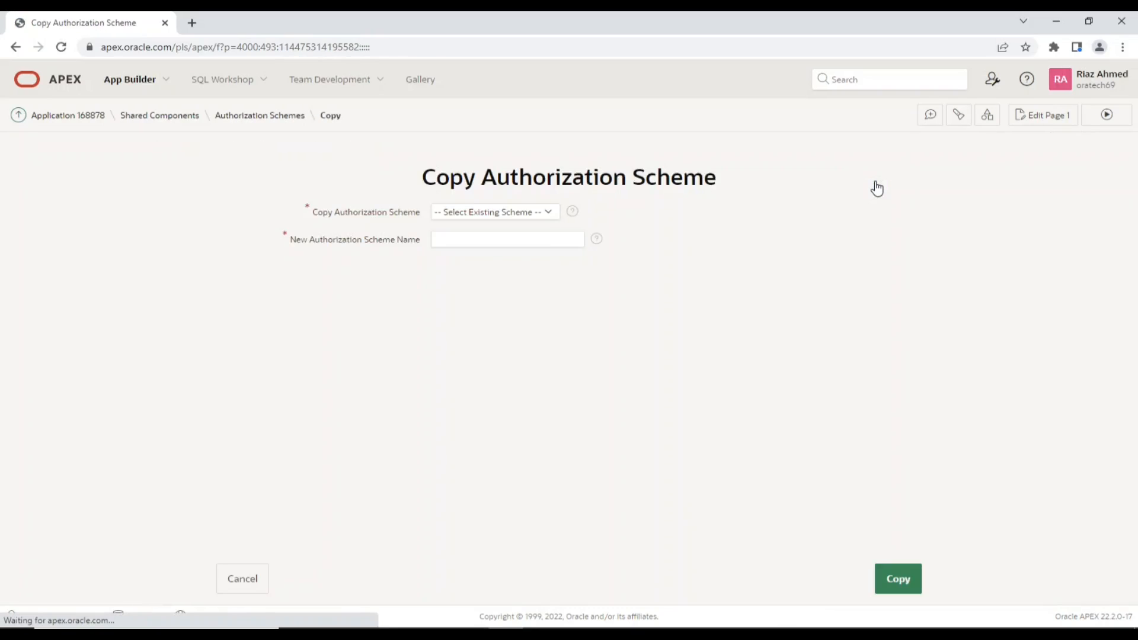
left_click(546, 214)
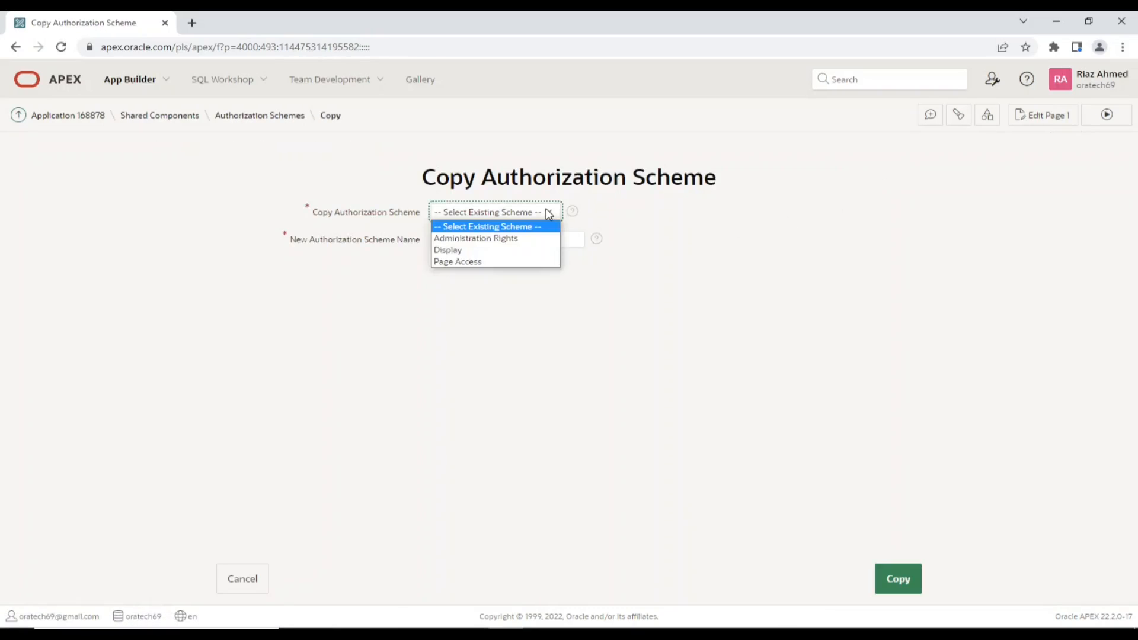
left_click(461, 248)
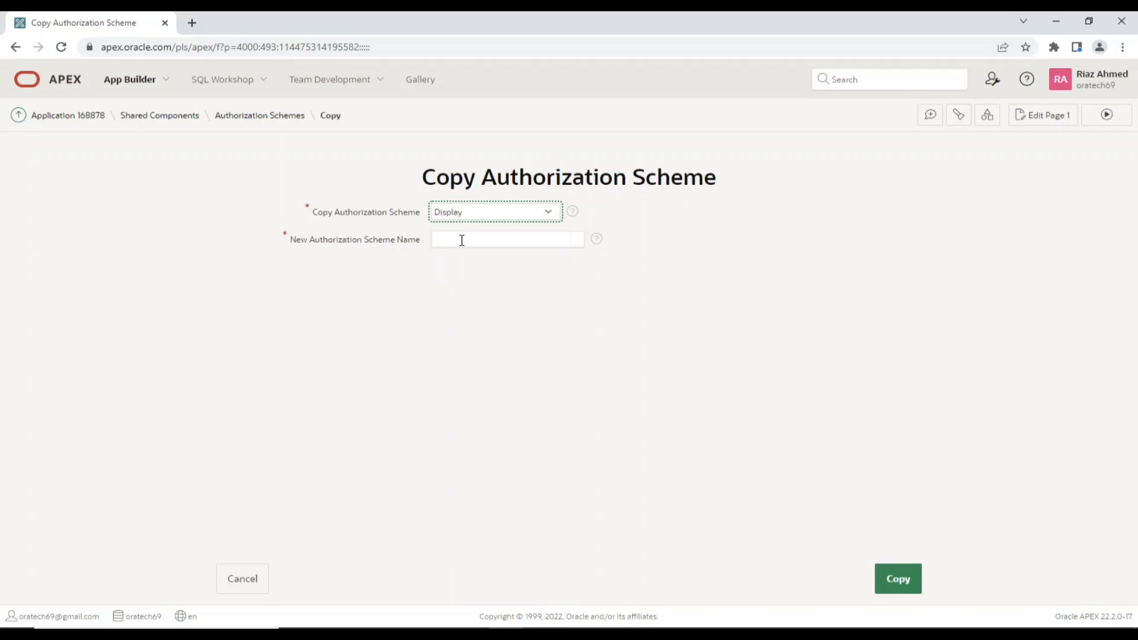
left_click(461, 240)
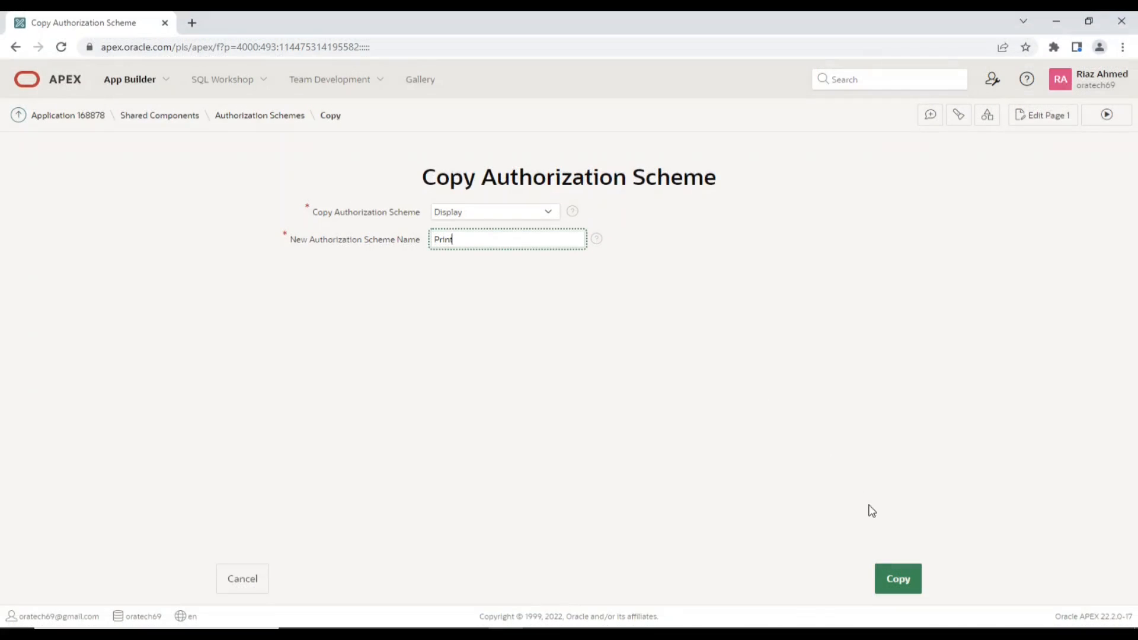
left_click(896, 587)
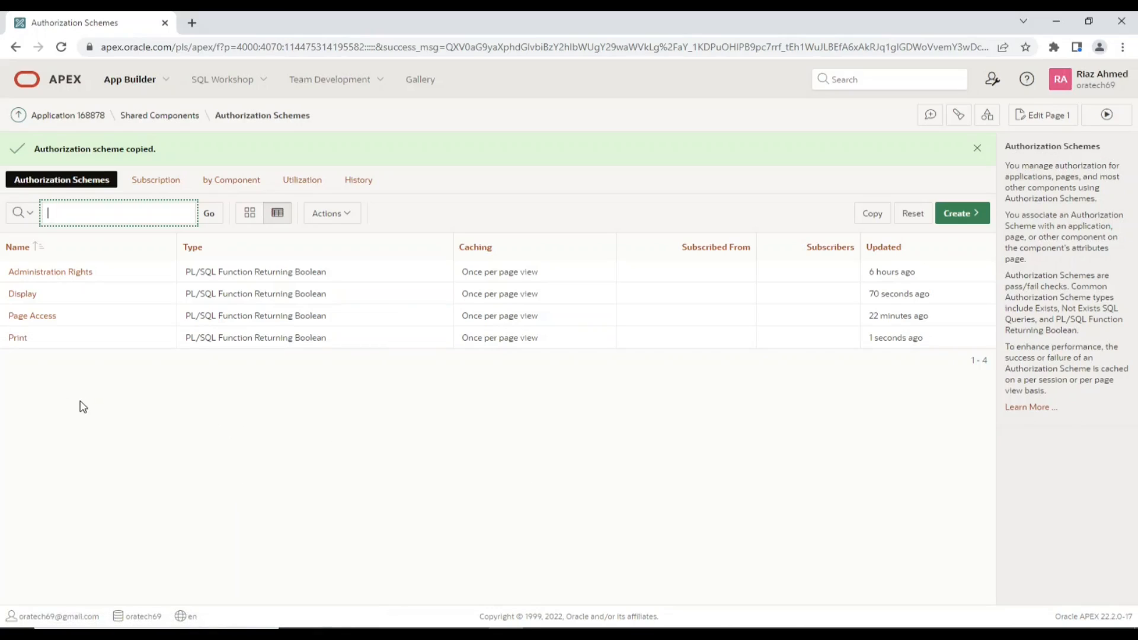
- In the Print scheme's PL/SQL function body, change the itemRole condition to Like 'Print%' and apply the changes
left_click(18, 343)
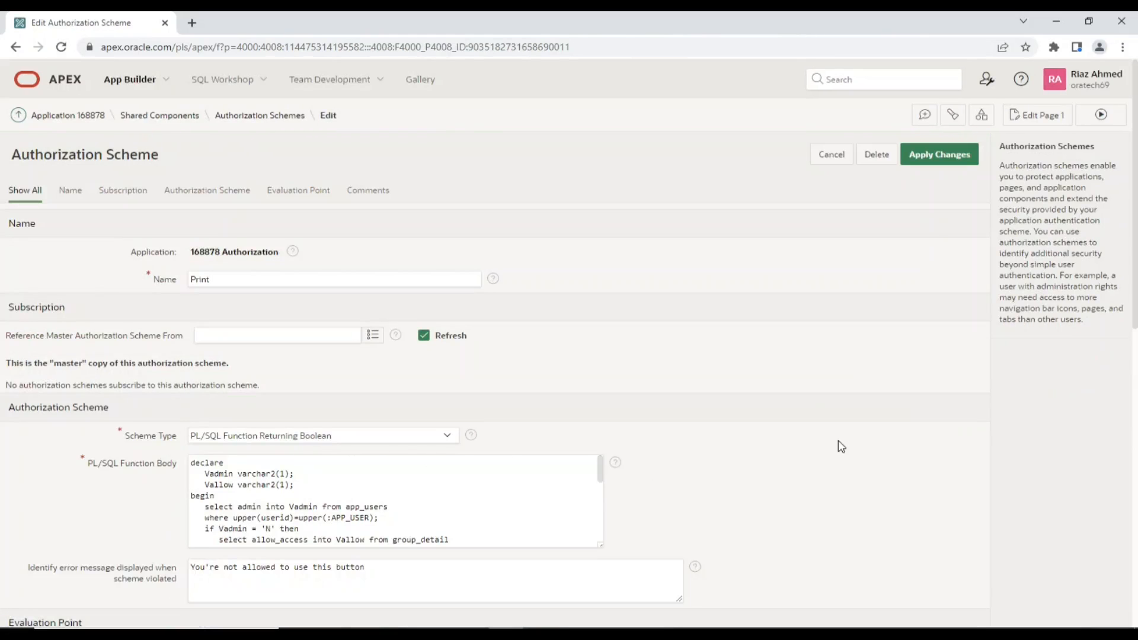
scroll(841, 446, "down", 3)
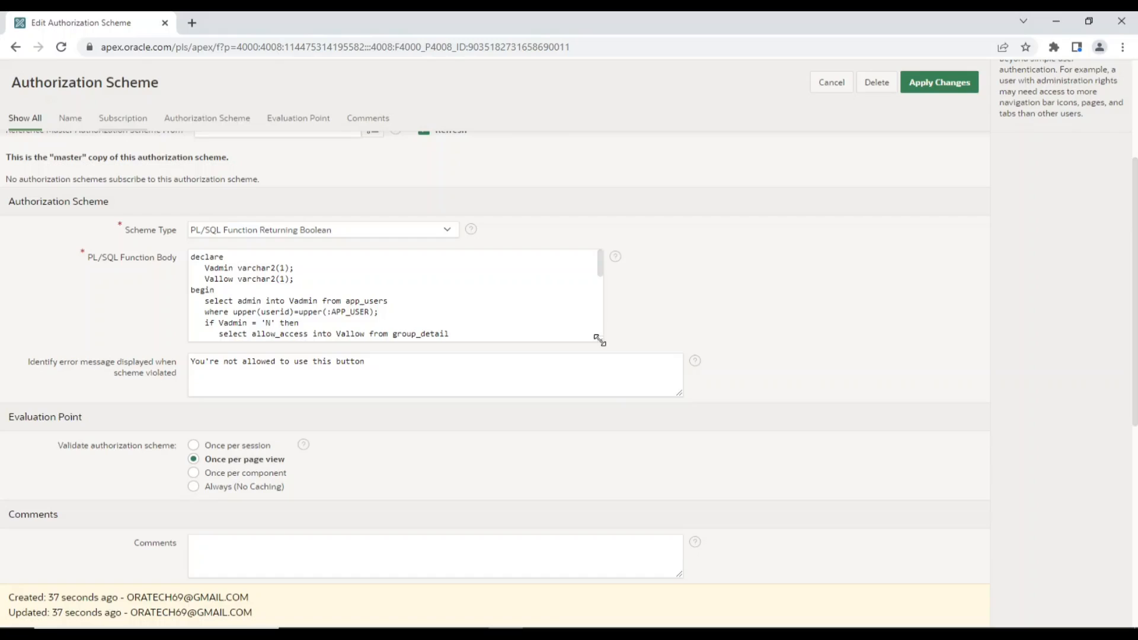
left_click_drag(599, 339, 745, 501)
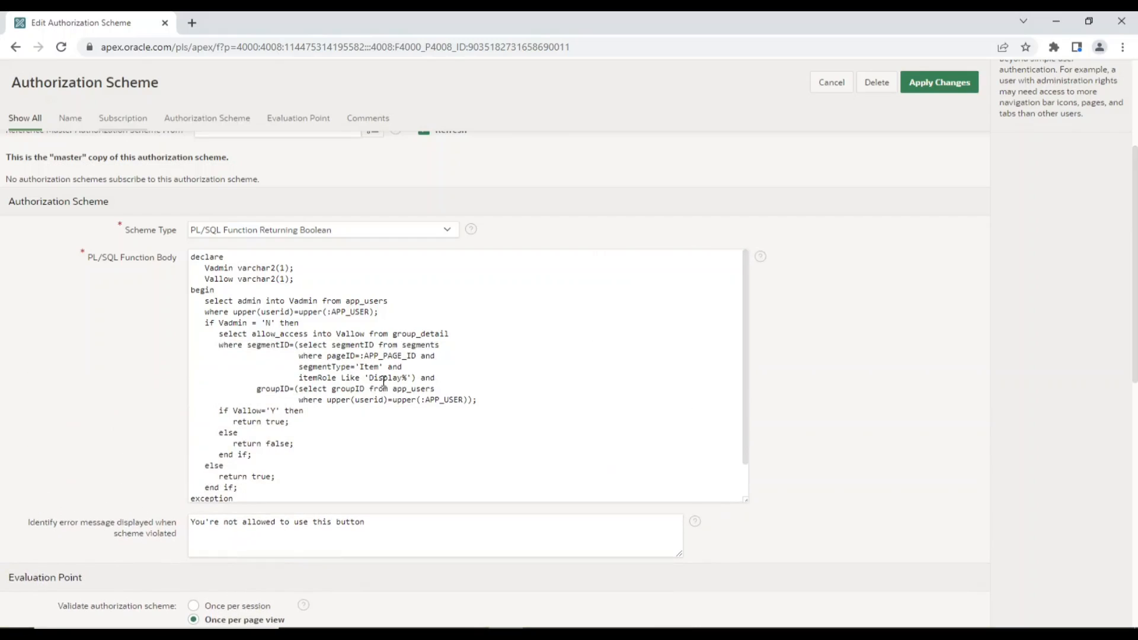
left_click(367, 379)
type("P")
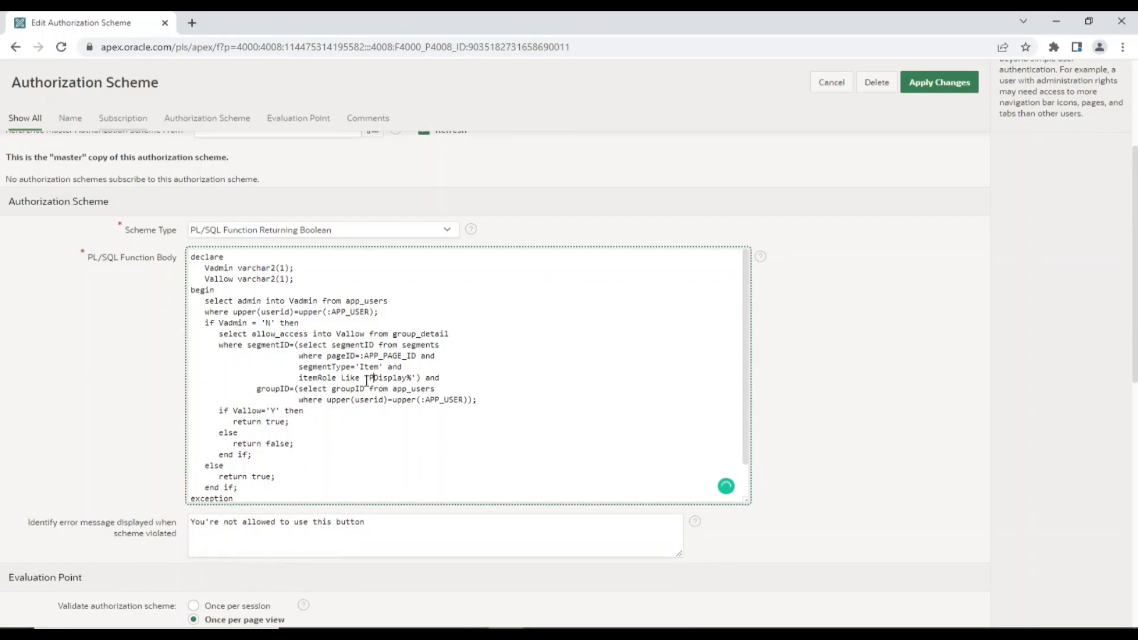
type("rint")
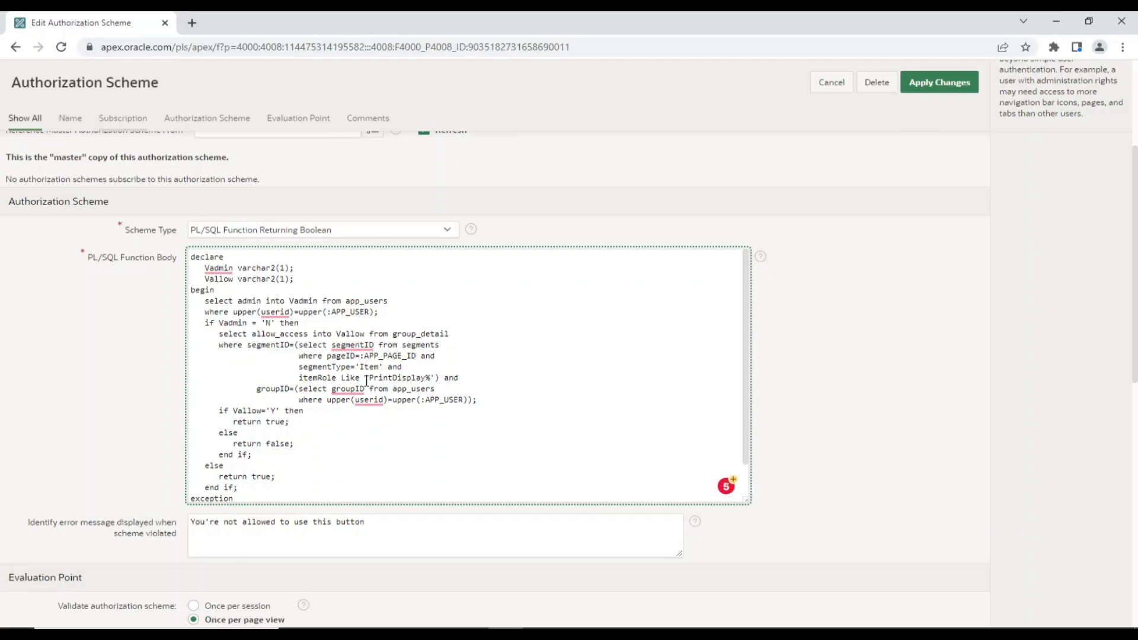
key("Delete")
key("Delete")
key("Delete")
key("Delete")
key("Delete")
key("Delete")
key("Delete")
left_click(941, 89)
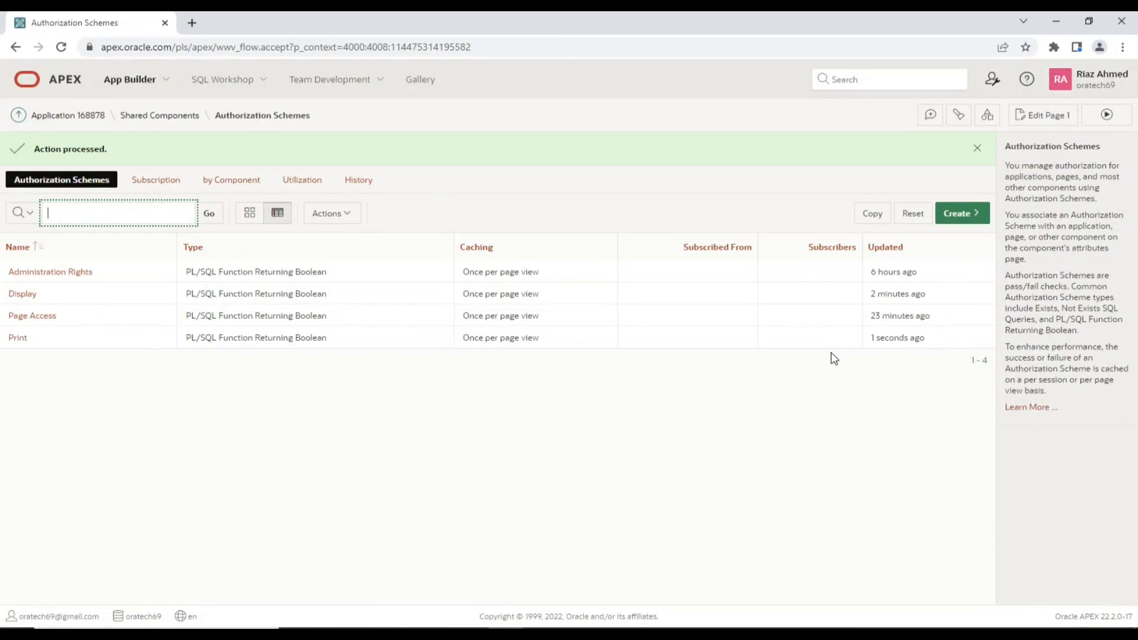
- Open page 2 Vouchers of the application and assign the Display authorization scheme to its DISPLAY button
left_click(89, 117)
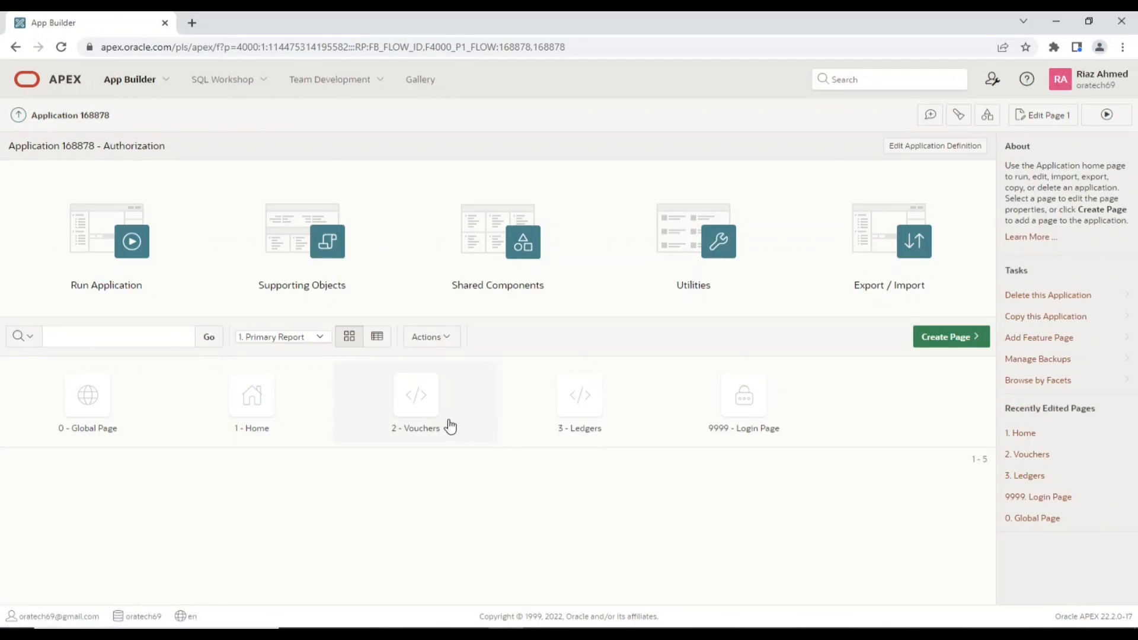
left_click(417, 408)
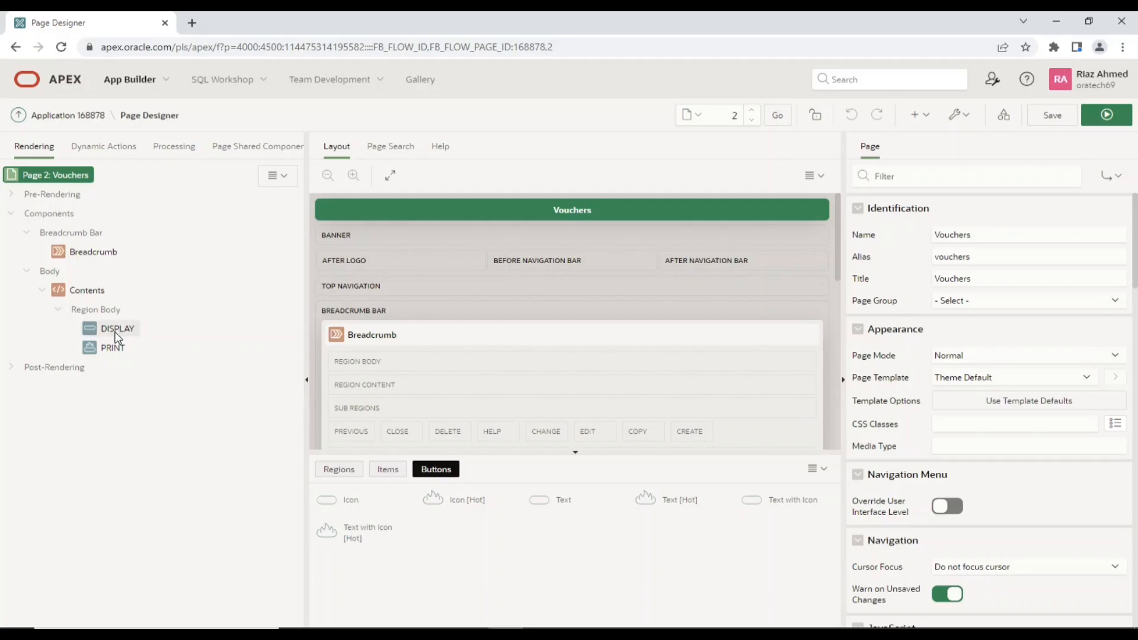
left_click(116, 330)
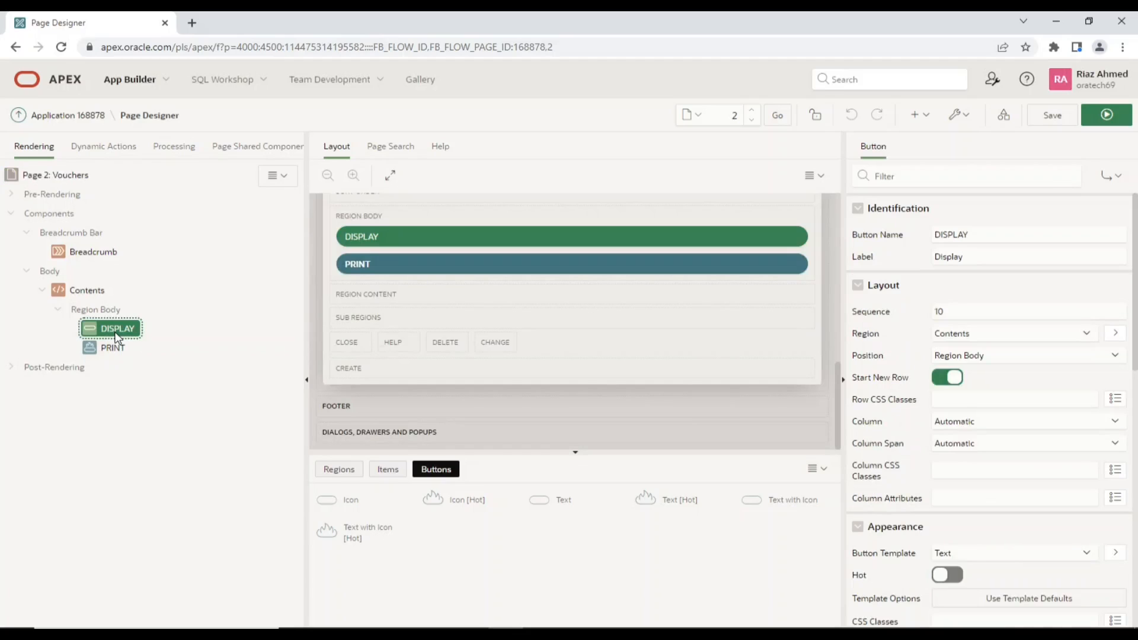
scroll(1112, 499, "down", 5)
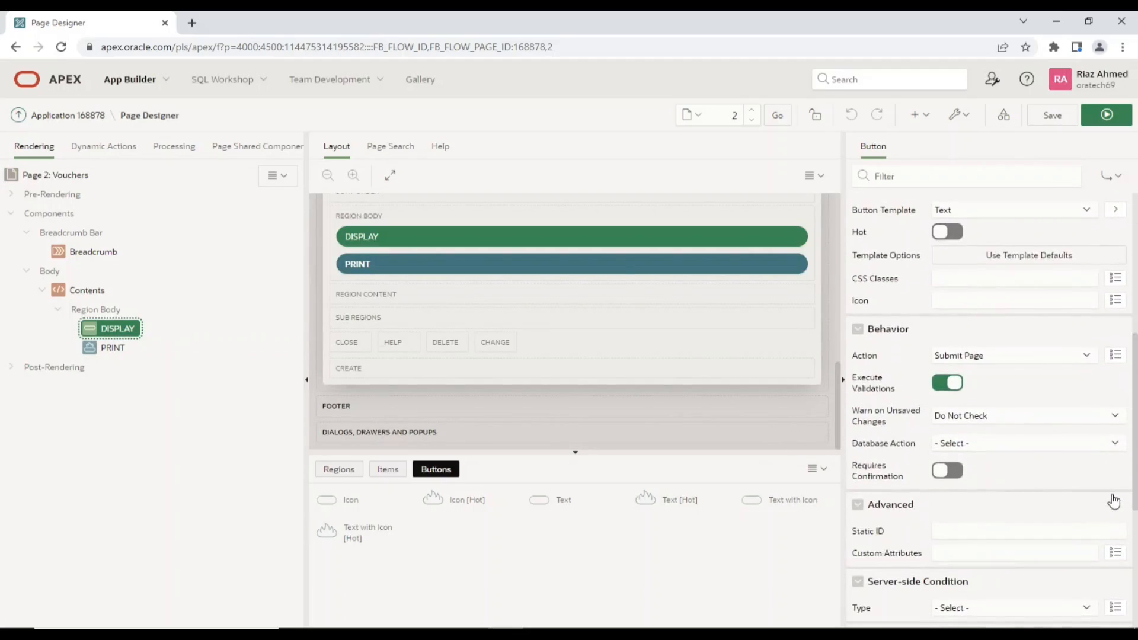
scroll(1114, 501, "down", 4)
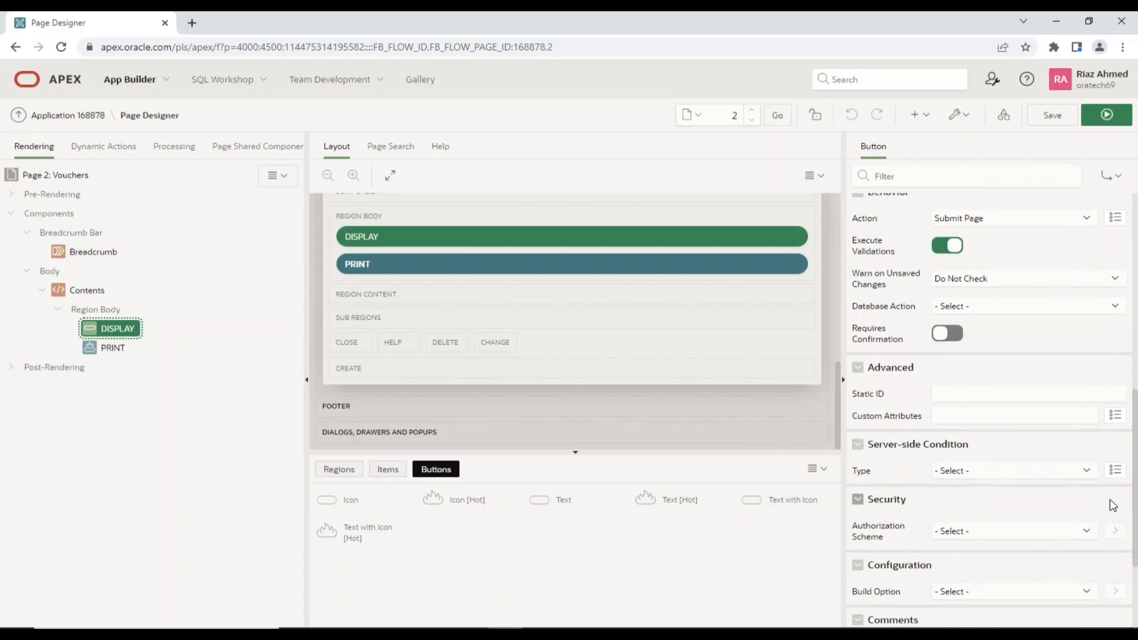
left_click(1017, 464)
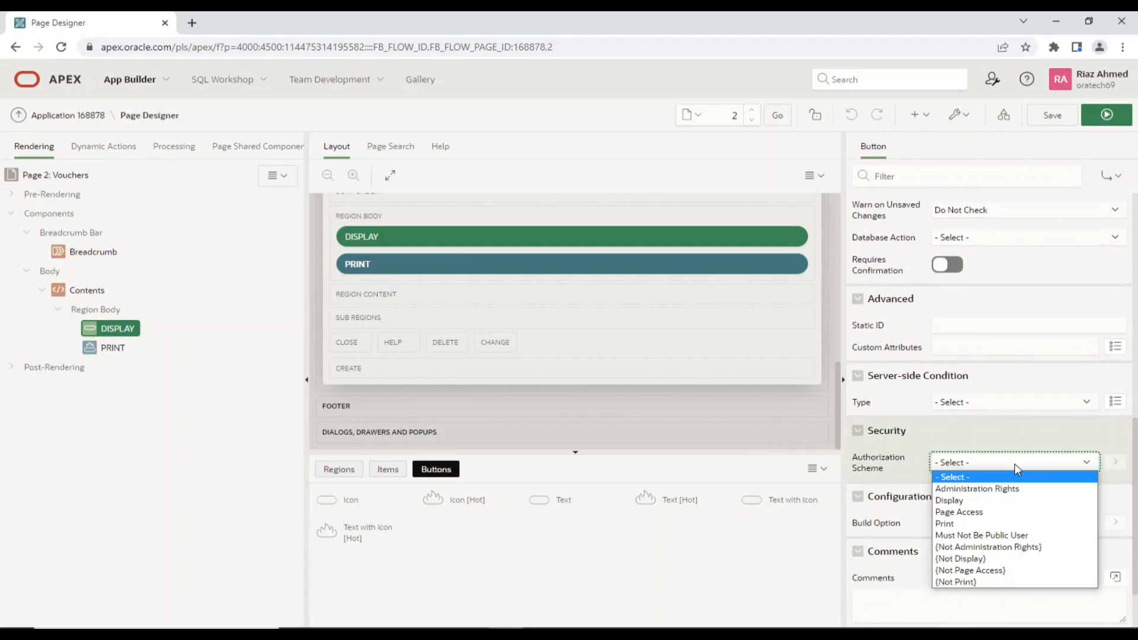
left_click(966, 500)
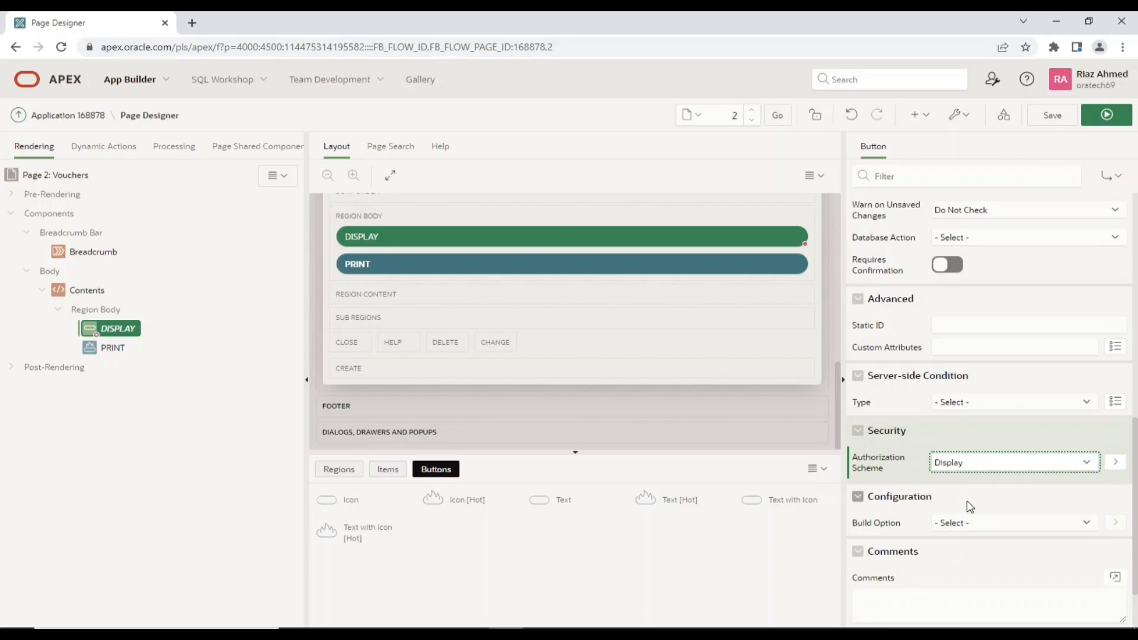
- Assign the Print authorization scheme to the PRINT button on the Vouchers page and save the page
left_click(111, 349)
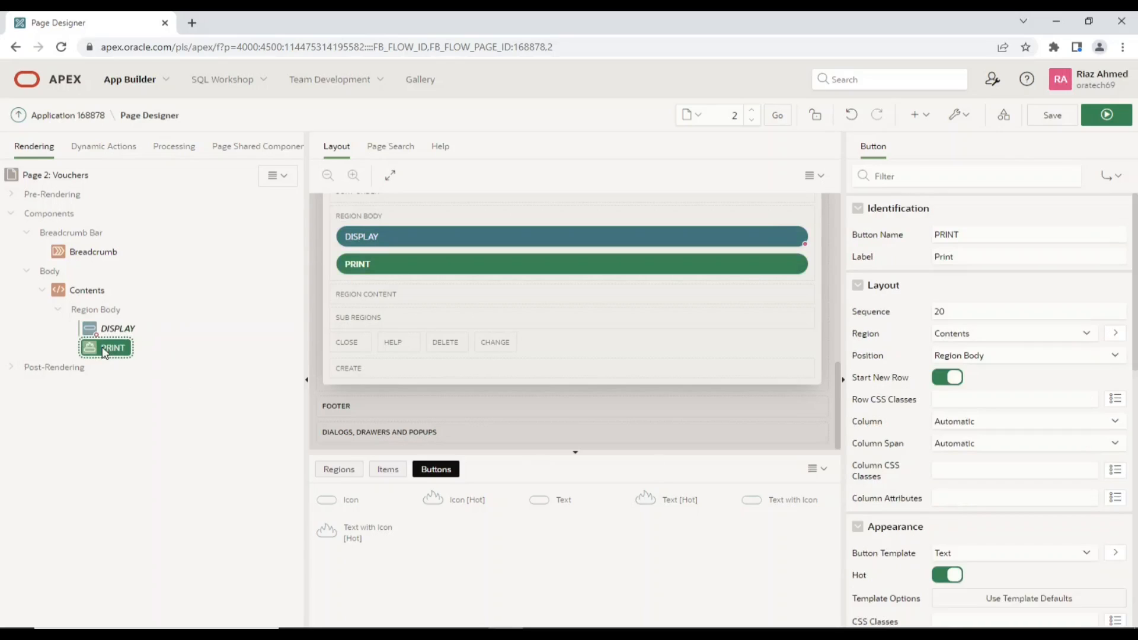
scroll(1042, 472, "down", 5)
scroll(1043, 472, "down", 5)
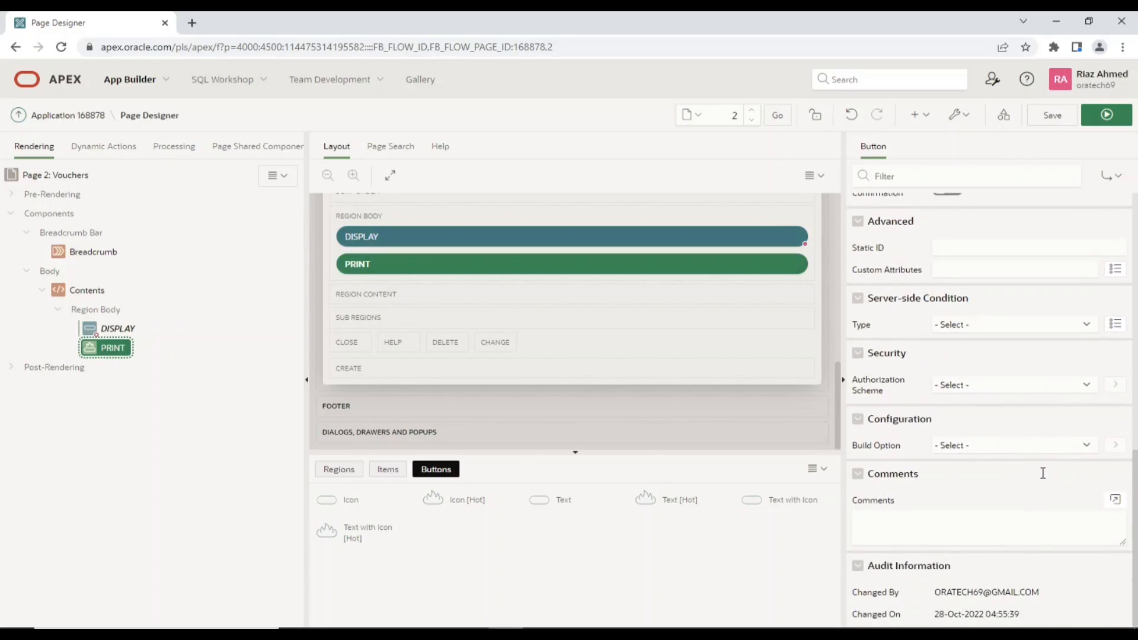
left_click(970, 384)
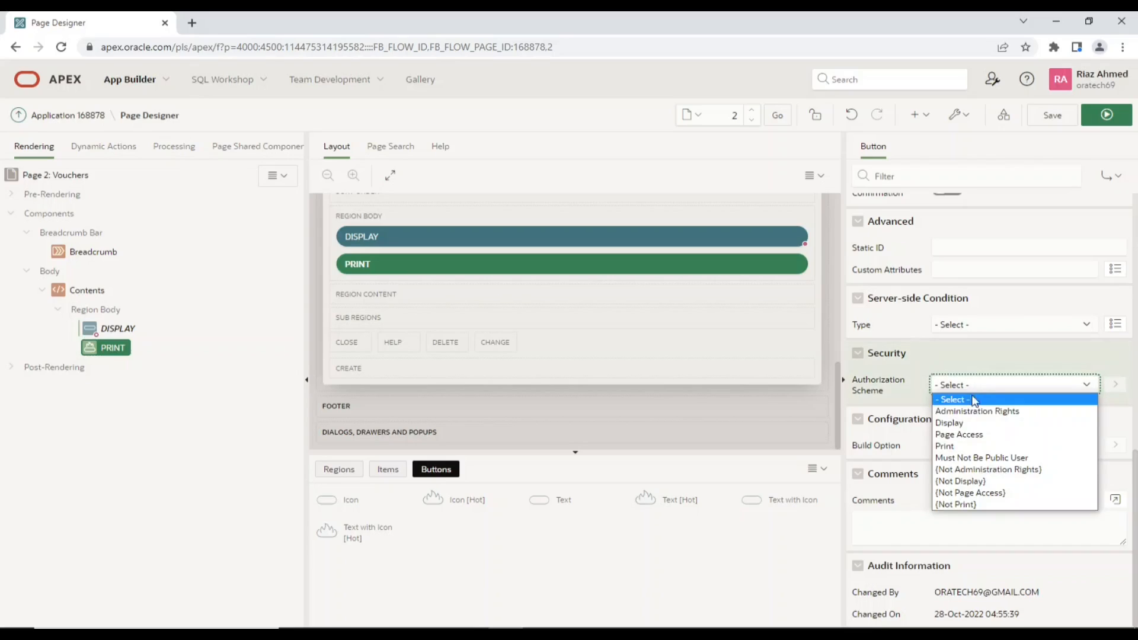
left_click(963, 446)
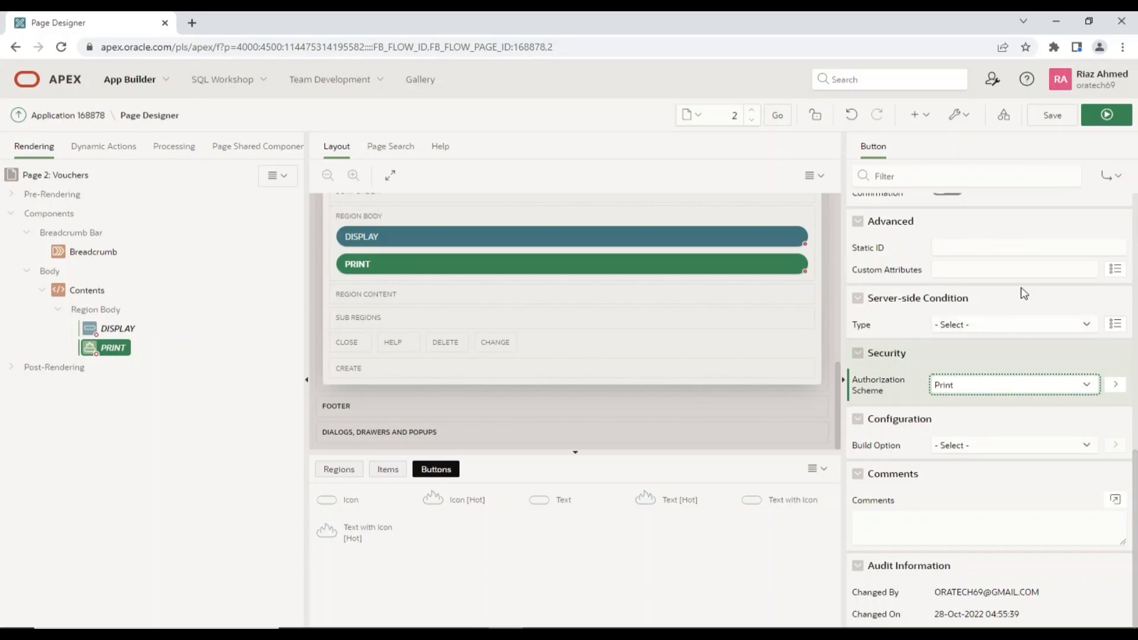
left_click(1064, 118)
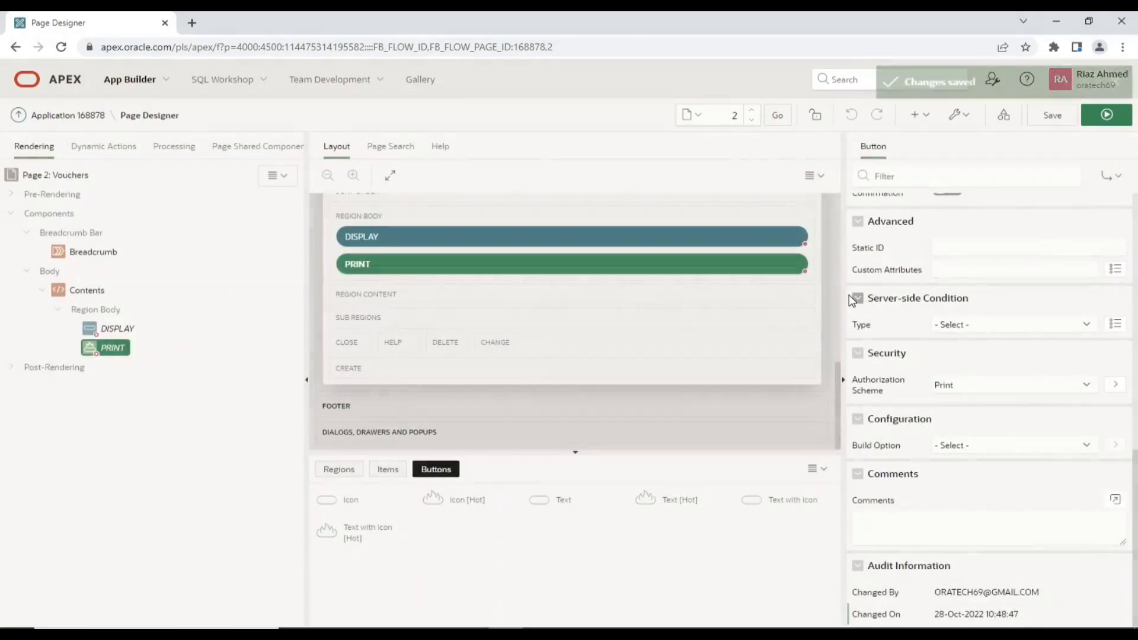
- Switch to page 3 Ledgers and assign the Display authorization scheme to its DISPLAY button
left_click(751, 111)
left_click(751, 112)
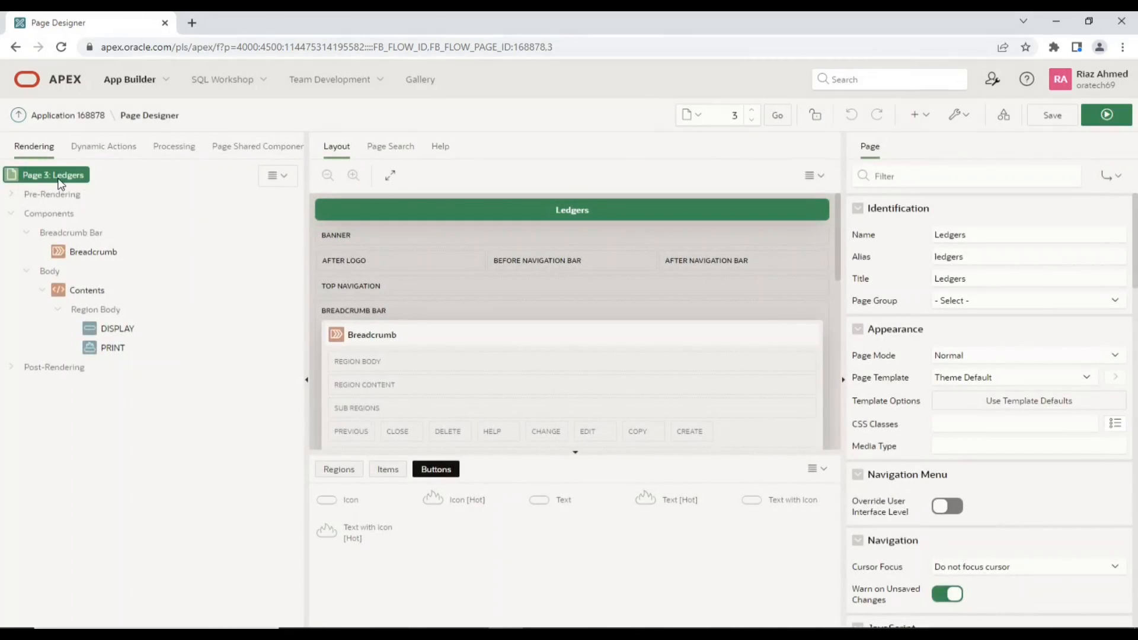
left_click(116, 328)
scroll(1090, 526, "down", 10)
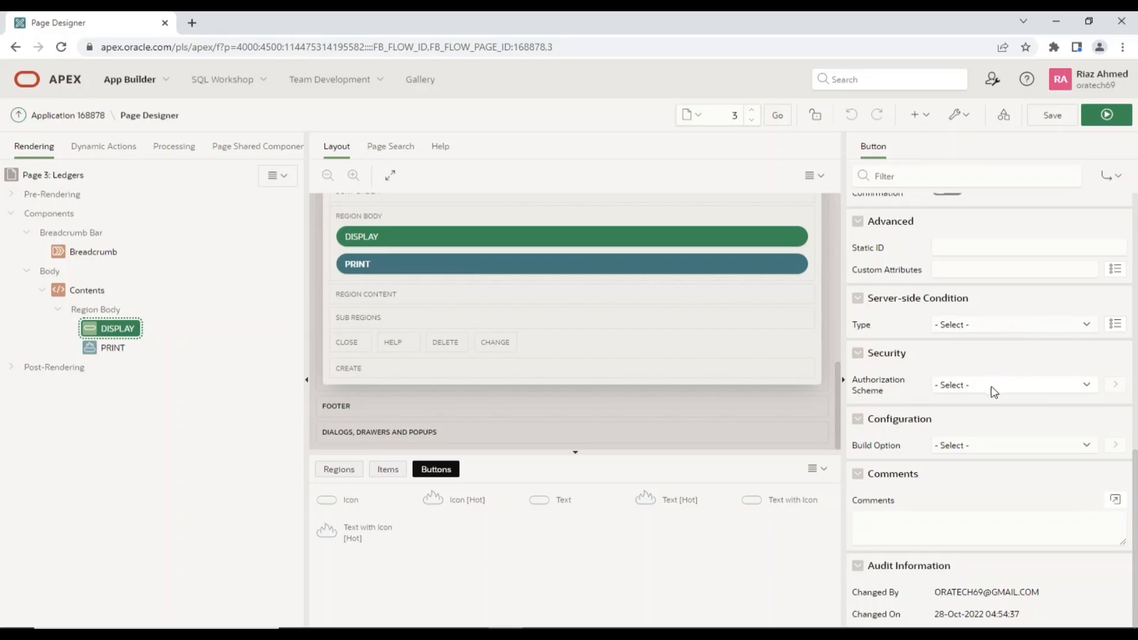
left_click(991, 391)
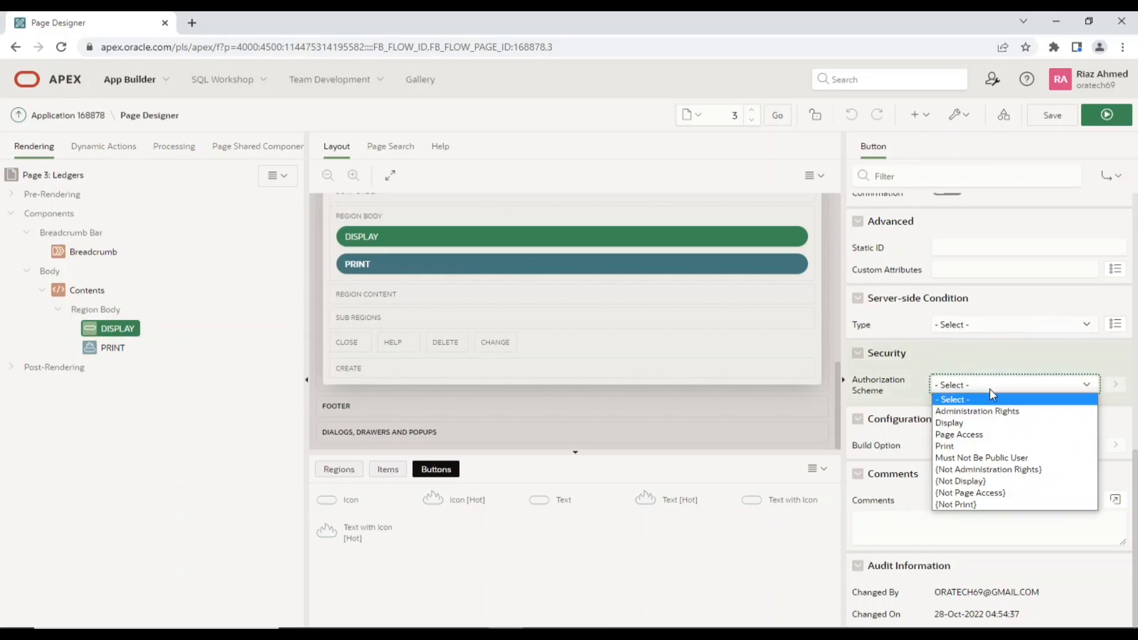
left_click(977, 426)
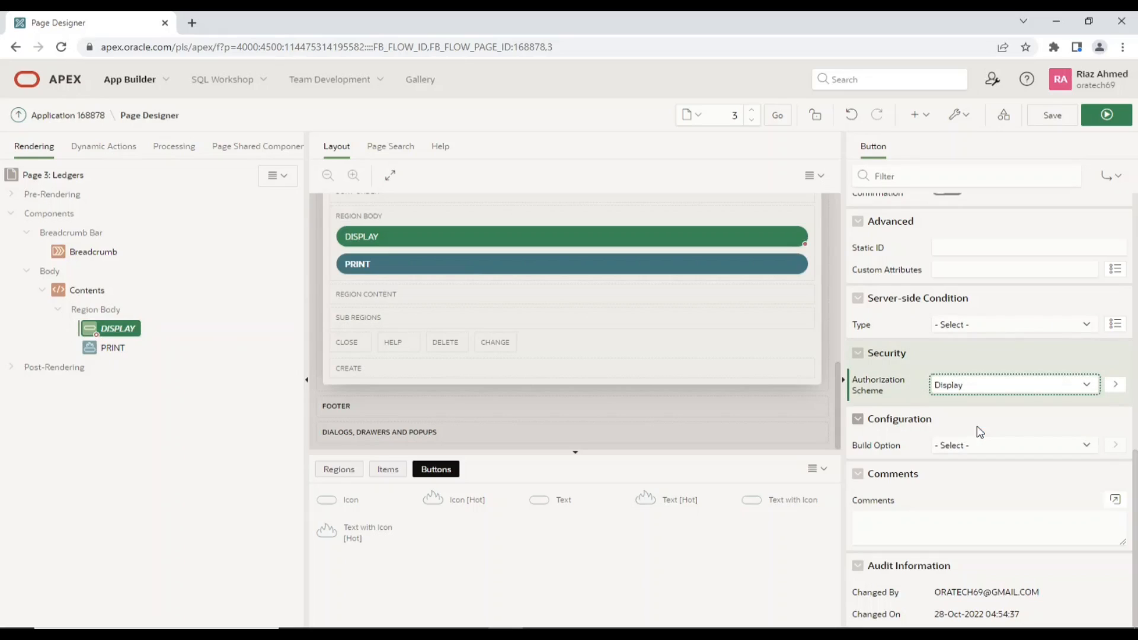
- Assign the Print authorization scheme to the PRINT button on the Ledgers page and save the page
left_click(111, 354)
scroll(981, 474, "down", 10)
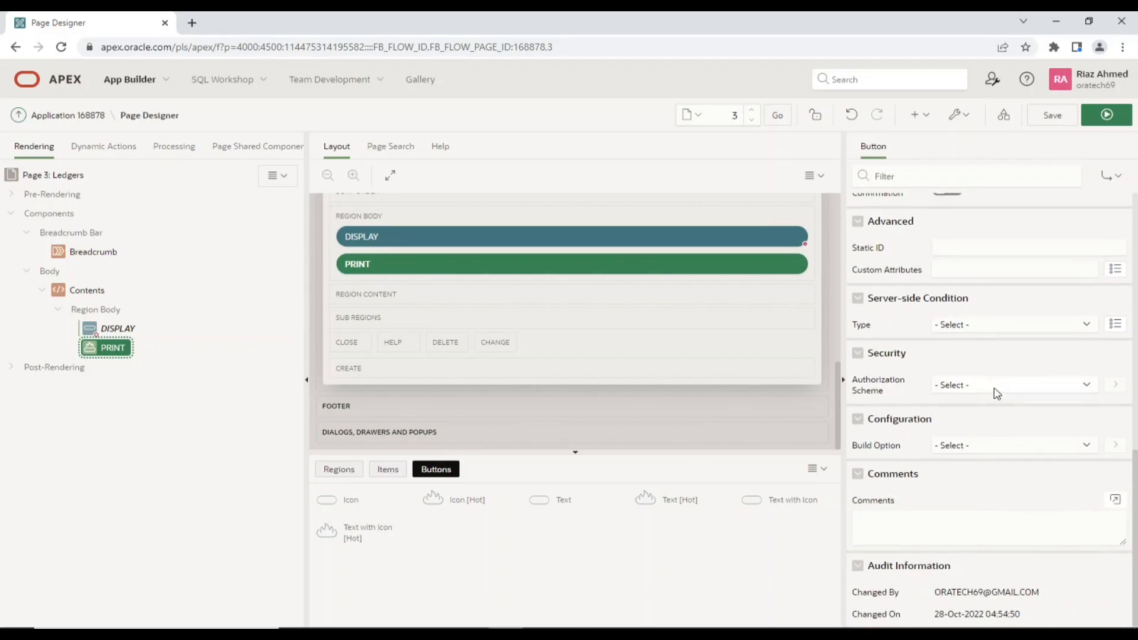
left_click(997, 392)
left_click(986, 443)
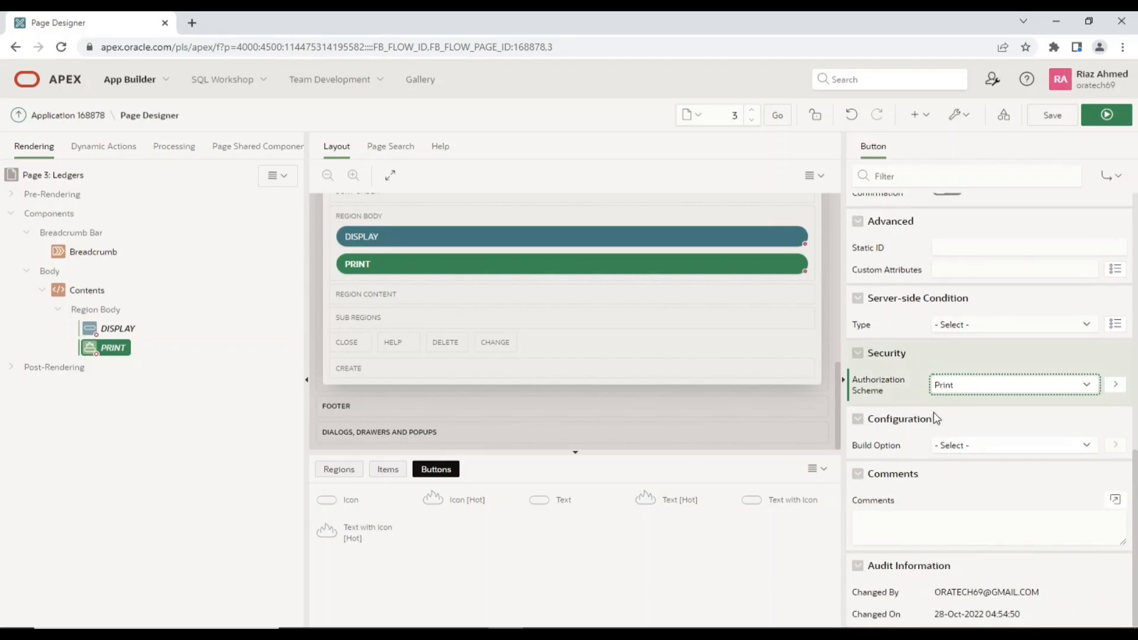
left_click(1052, 115)
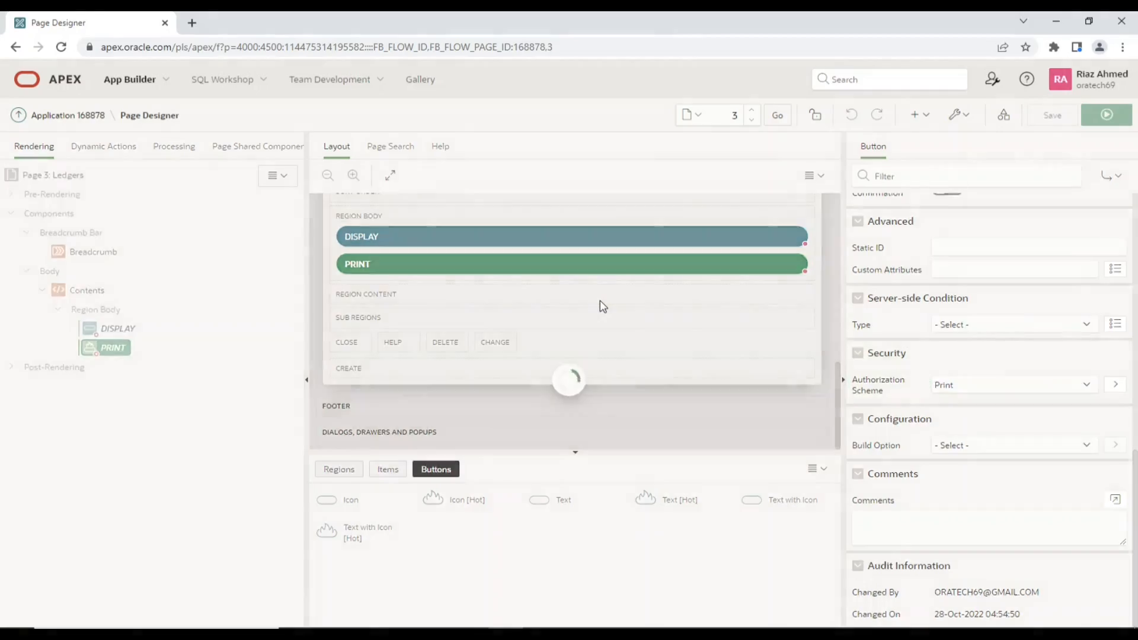